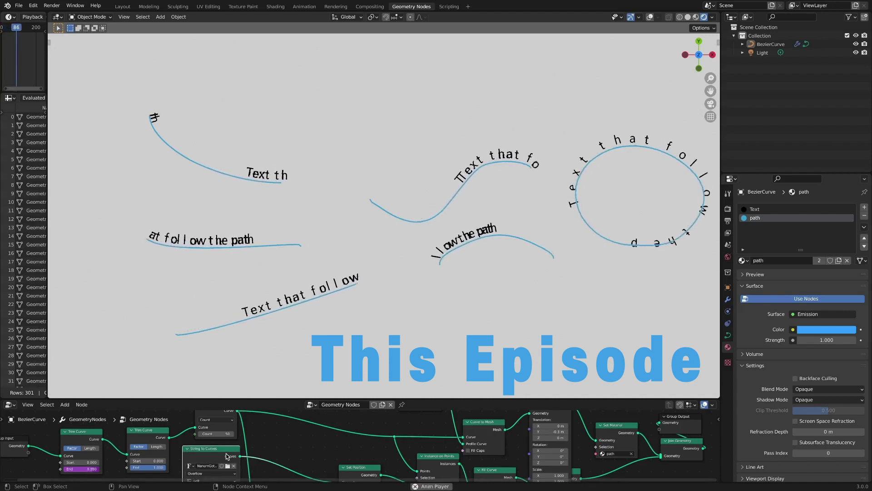
Draw several freehand curve paths fanning out from about the same starting point in the Bezier curve while its animation plays
{"action": "left_click_drag", "start_coordinate": [76, 192], "coordinate": [127, 204]}
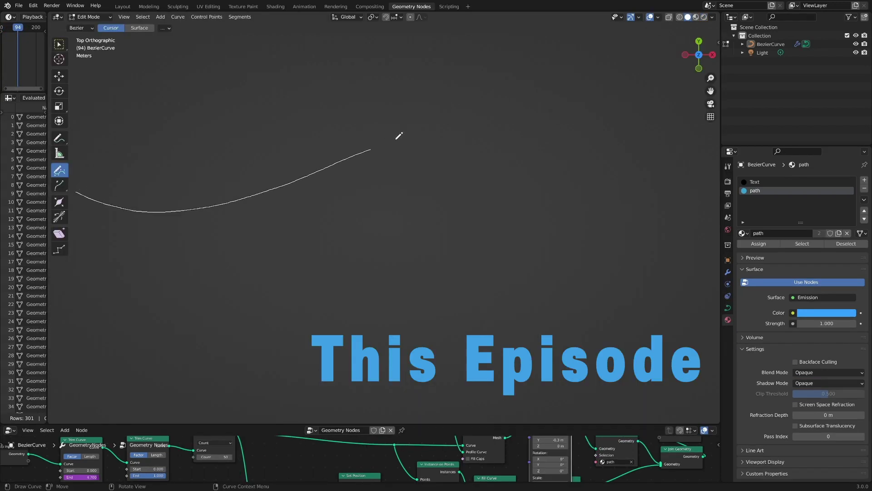
{"action": "left_click_drag", "start_coordinate": [399, 135], "coordinate": [646, 119]}
{"action": "key", "text": "space"}
{"action": "mouse_move", "coordinate": [76, 195]}
{"action": "left_mouse_down"}
{"action": "mouse_move", "coordinate": [169, 240]}
{"action": "mouse_move", "coordinate": [454, 226]}
{"action": "mouse_move", "coordinate": [676, 270]}
{"action": "left_mouse_up"}
{"action": "mouse_move", "coordinate": [76, 207]}
{"action": "left_mouse_down"}
{"action": "mouse_move", "coordinate": [673, 380]}
{"action": "mouse_move", "coordinate": [545, 49]}
{"action": "mouse_move", "coordinate": [585, 49]}
{"action": "left_mouse_up"}
{"action": "left_click_drag", "start_coordinate": [76, 182], "coordinate": [375, 31]}
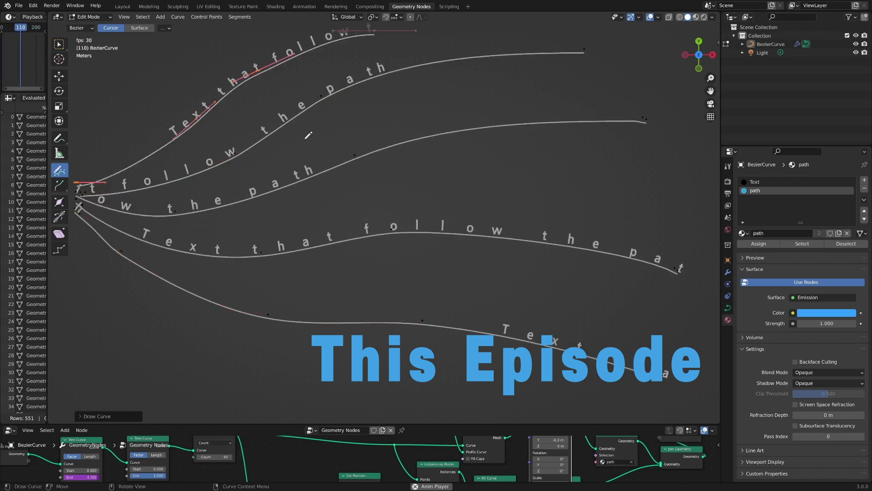
{"action": "left_click_drag", "start_coordinate": [77, 209], "coordinate": [354, 400]}
{"action": "left_click_drag", "start_coordinate": [76, 161], "coordinate": [170, 65]}
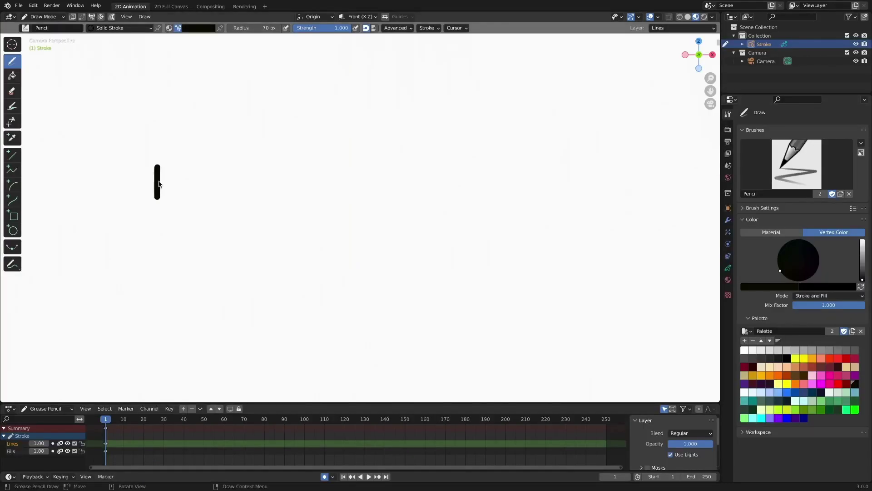
Set the brush's vertex color to light blue and draw a wavy path below the handwritten text
{"action": "left_click", "coordinate": [198, 28]}
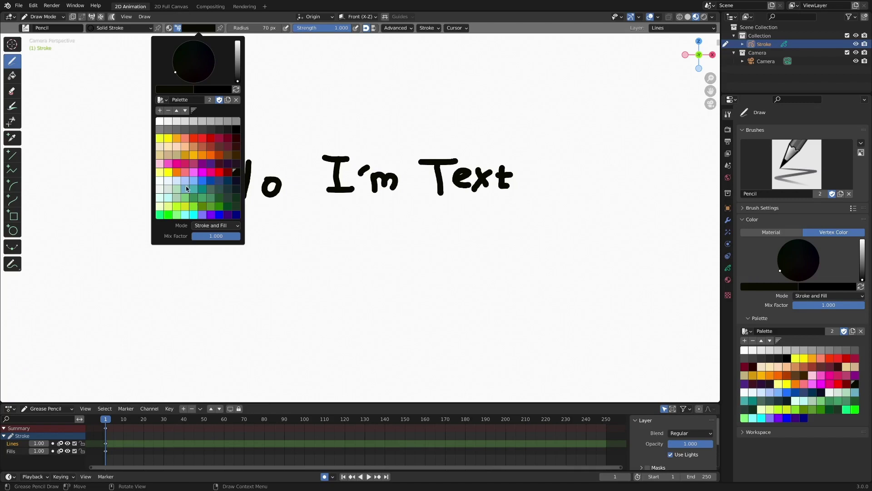
{"action": "left_click", "coordinate": [186, 177]}
{"action": "left_click_drag", "start_coordinate": [138, 278], "coordinate": [622, 299]}
Move the handwritten letters "H", "e" and "l" down onto the blue path, rotating the "H" to match its slope
{"action": "key", "text": "Tab"}
{"action": "left_click_drag", "start_coordinate": [136, 147], "coordinate": [186, 217]}
{"action": "key", "text": "g"}
{"action": "left_click", "coordinate": [184, 255]}
{"action": "key", "text": "r"}
{"action": "left_click", "coordinate": [187, 260]}
{"action": "left_click_drag", "start_coordinate": [183, 168], "coordinate": [214, 205]}
{"action": "key", "text": "g"}
{"action": "left_click", "coordinate": [209, 316]}
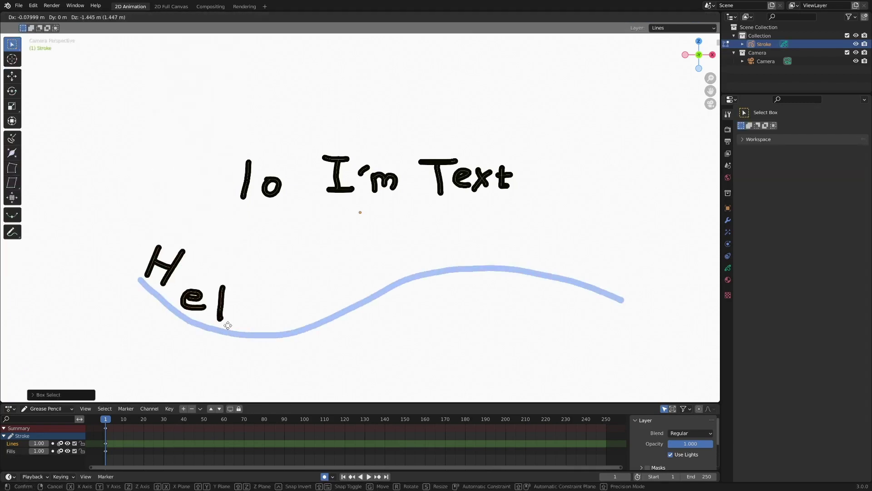
Place the "I'm" and "T" strokes along the blue path and select the following "e"
{"action": "left_click", "coordinate": [357, 279]}
{"action": "left_click_drag", "start_coordinate": [367, 166], "coordinate": [402, 197]}
{"action": "key", "text": "g"}
{"action": "left_click", "coordinate": [382, 275]}
{"action": "left_click_drag", "start_coordinate": [417, 156], "coordinate": [448, 198]}
{"action": "key", "text": "g"}
{"action": "left_click", "coordinate": [437, 251]}
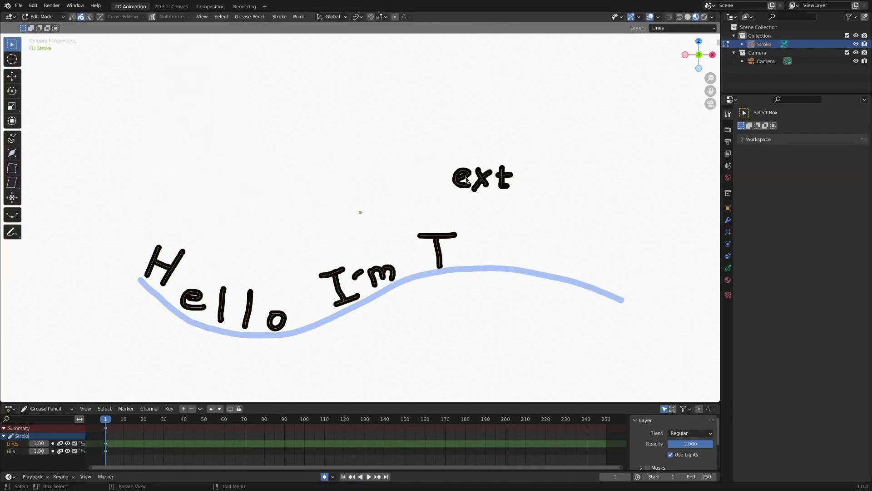
{"action": "left_click_drag", "start_coordinate": [452, 166], "coordinate": [472, 191]}
Draw more freehand curve paths of varied length and waviness across the viewport so the animated text runs along each one
{"action": "mouse_move", "coordinate": [189, 200]}
{"action": "left_mouse_down"}
{"action": "mouse_move", "coordinate": [216, 210]}
{"action": "mouse_move", "coordinate": [607, 154]}
{"action": "left_mouse_up"}
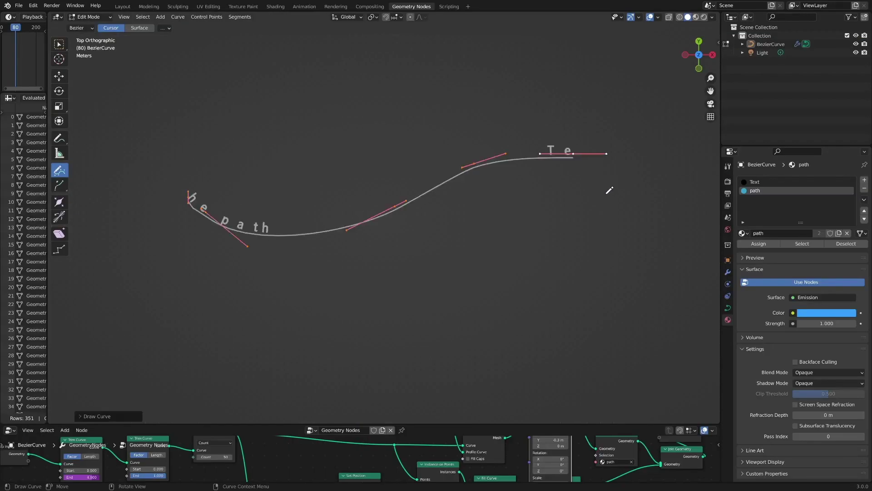
{"action": "left_click_drag", "start_coordinate": [201, 308], "coordinate": [523, 334]}
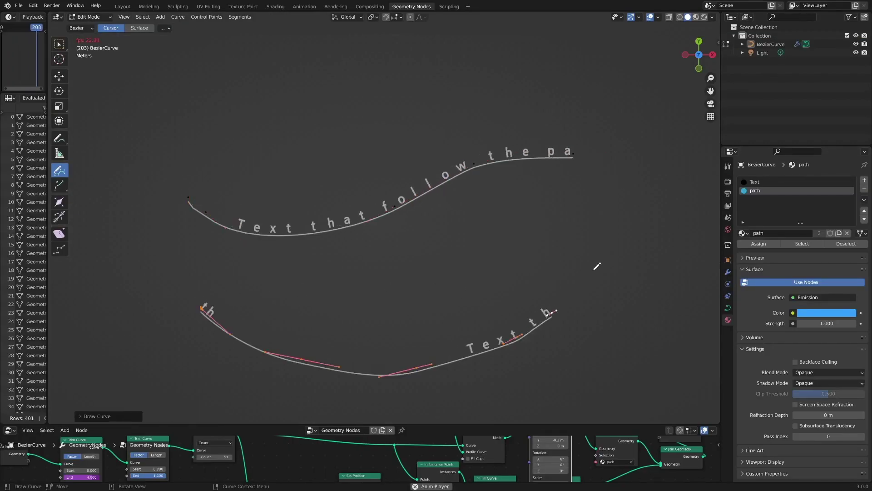
{"action": "mouse_move", "coordinate": [129, 110]}
{"action": "left_mouse_down"}
{"action": "mouse_move", "coordinate": [532, 52]}
{"action": "mouse_move", "coordinate": [679, 86]}
{"action": "left_mouse_up"}
{"action": "left_click_drag", "start_coordinate": [354, 284], "coordinate": [556, 245]}
{"action": "left_click_drag", "start_coordinate": [109, 309], "coordinate": [228, 384]}
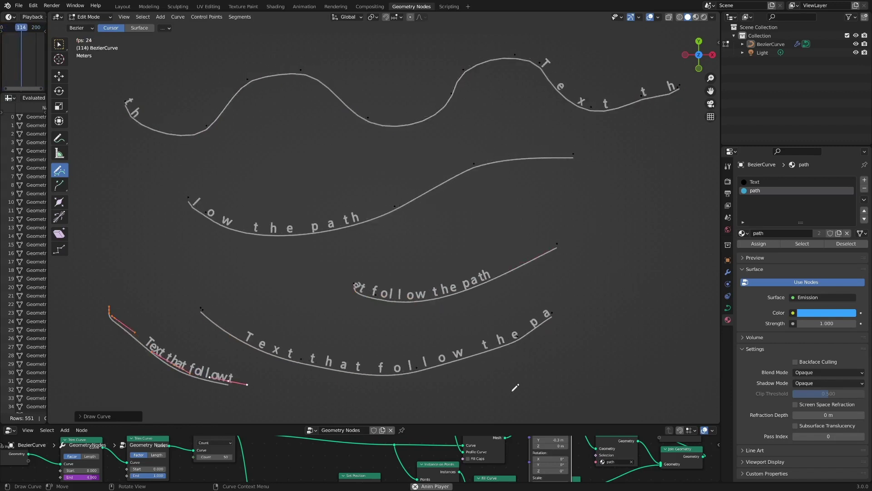
{"action": "left_click_drag", "start_coordinate": [490, 397], "coordinate": [718, 290]}
{"action": "left_click_drag", "start_coordinate": [96, 166], "coordinate": [417, 165]}
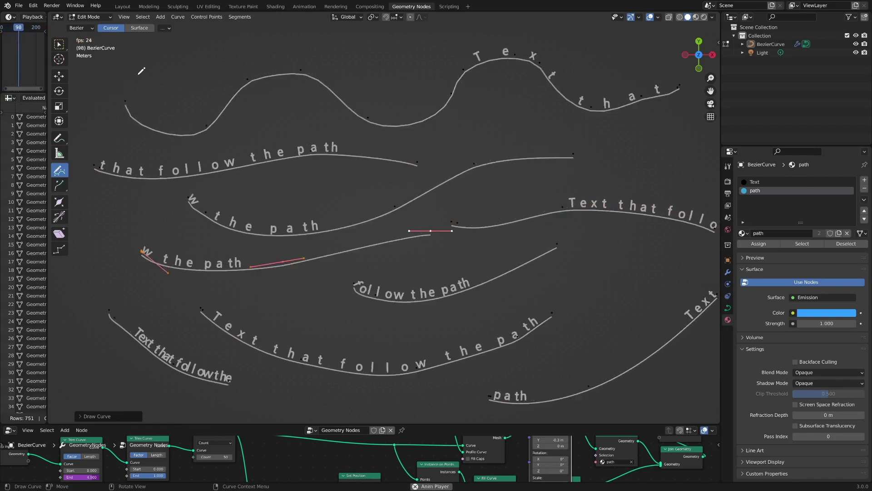
{"action": "left_click_drag", "start_coordinate": [185, 88], "coordinate": [331, 78]}
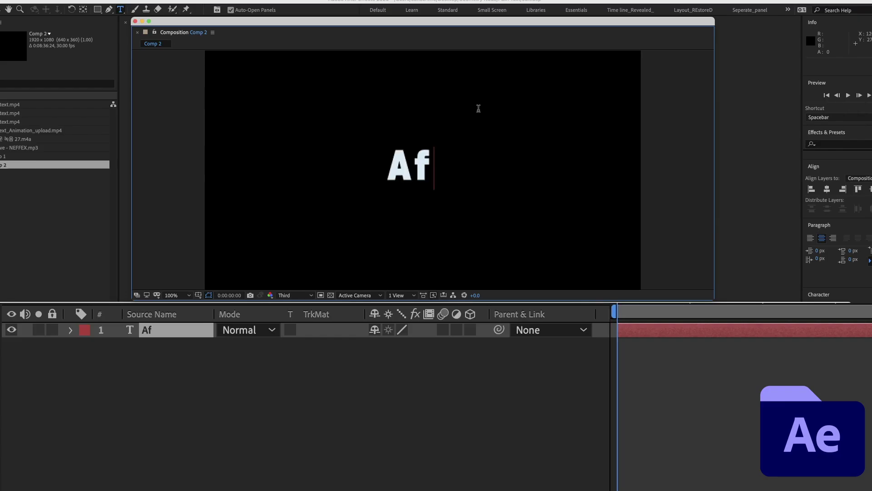
In After Effects, complete the text layer so it reads "AfterEffects Text"
{"action": "type", "text": "terEffects Text"}
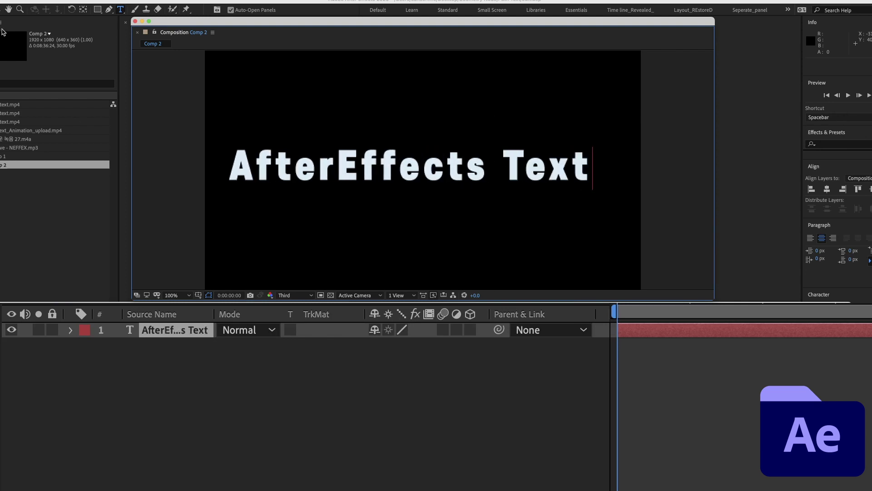
{"action": "left_click", "coordinate": [1, 10]}
{"action": "left_click", "coordinate": [811, 350]}
{"action": "left_click", "coordinate": [810, 330]}
Draw an S-shaped open mask path below the text with the Pen tool, then deselect the layer
{"action": "left_click", "coordinate": [109, 9]}
{"action": "left_click", "coordinate": [220, 218]}
{"action": "left_click_drag", "start_coordinate": [375, 255], "coordinate": [497, 224]}
{"action": "left_click_drag", "start_coordinate": [591, 243], "coordinate": [610, 250]}
{"action": "left_click", "coordinate": [176, 386]}
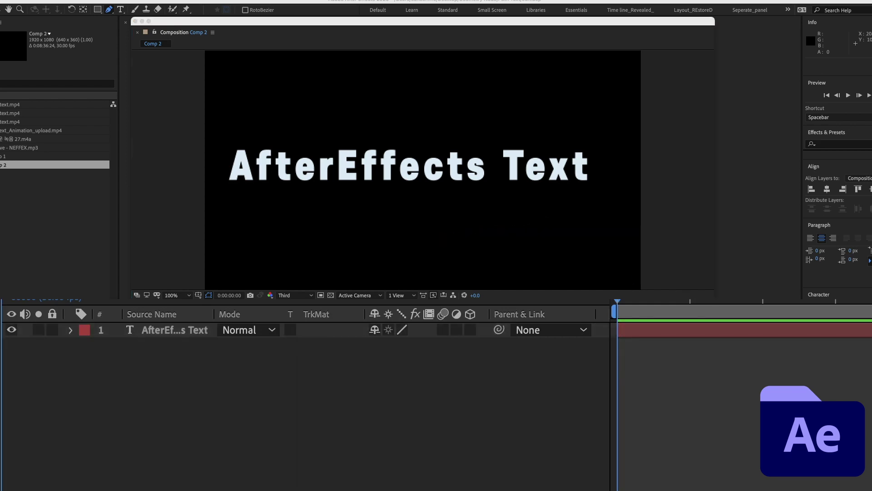
Set the text layer's path to Mask 1, with First Margin -129 and Last Margin 64
{"action": "left_click", "coordinate": [175, 330]}
{"action": "left_click", "coordinate": [71, 330]}
{"action": "left_click", "coordinate": [88, 346]}
{"action": "left_click", "coordinate": [104, 377]}
{"action": "left_click", "coordinate": [470, 392]}
{"action": "left_click", "coordinate": [419, 441]}
{"action": "left_click", "coordinate": [418, 442]}
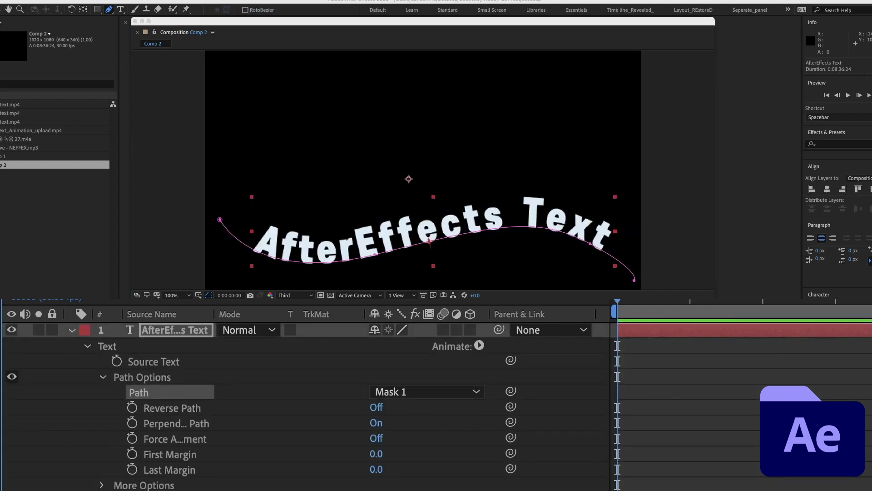
{"action": "left_click_drag", "start_coordinate": [376, 453], "coordinate": [316, 454]}
{"action": "left_click_drag", "start_coordinate": [372, 471], "coordinate": [333, 471]}
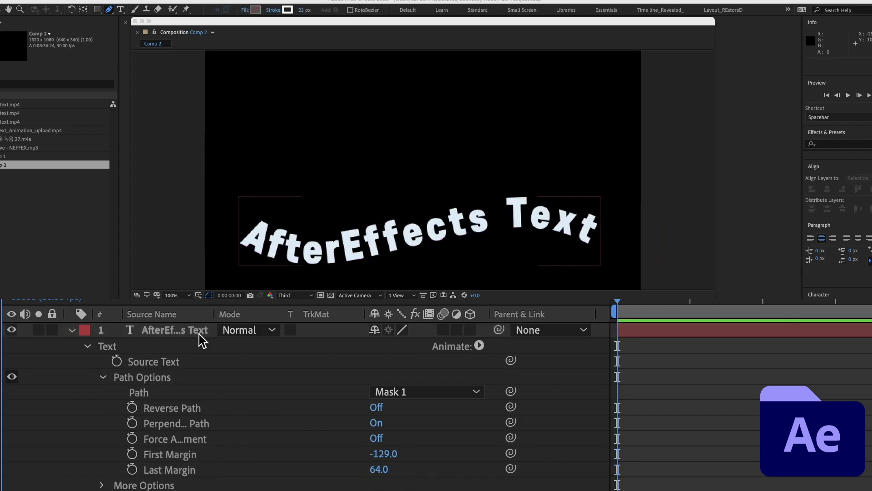
Draw a second, arched mask path above the curved text on the same text layer
{"action": "left_click", "coordinate": [199, 334]}
{"action": "left_click", "coordinate": [226, 164]}
{"action": "left_click_drag", "start_coordinate": [408, 132], "coordinate": [480, 139]}
{"action": "left_click_drag", "start_coordinate": [619, 206], "coordinate": [647, 236]}
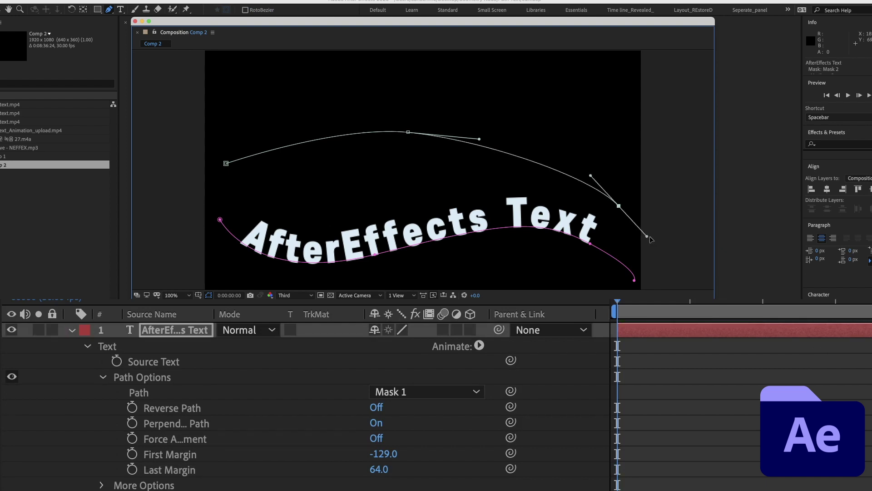
Switch the text layer's path to Mask 2 and adjust its First Margin and Last Margin
{"action": "left_click", "coordinate": [471, 394]}
{"action": "left_click", "coordinate": [424, 466]}
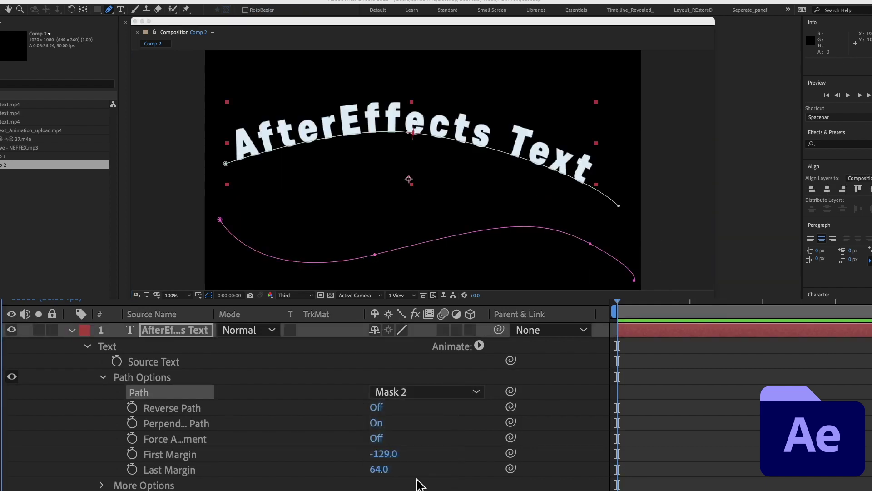
{"action": "left_click_drag", "start_coordinate": [383, 454], "coordinate": [365, 453]}
{"action": "left_click_drag", "start_coordinate": [381, 470], "coordinate": [759, 474]}
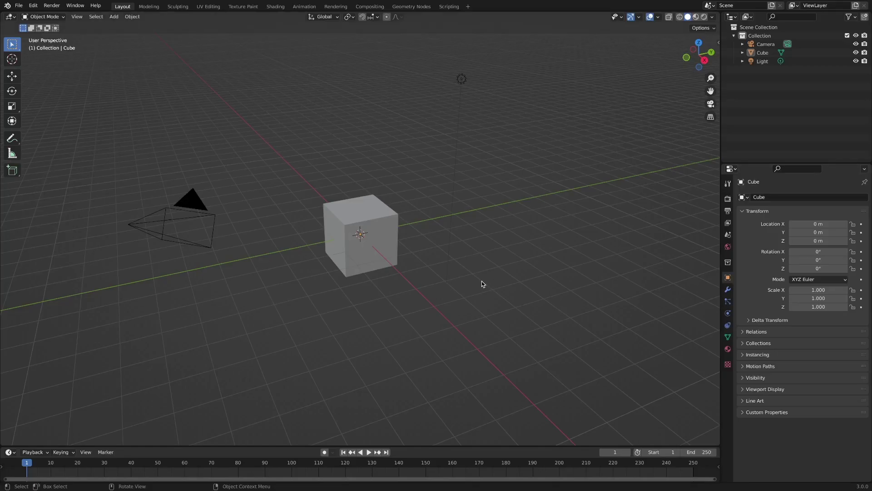
In Blender, delete all default scene objects and add a Bezier curve in top view
{"action": "key", "text": "a"}
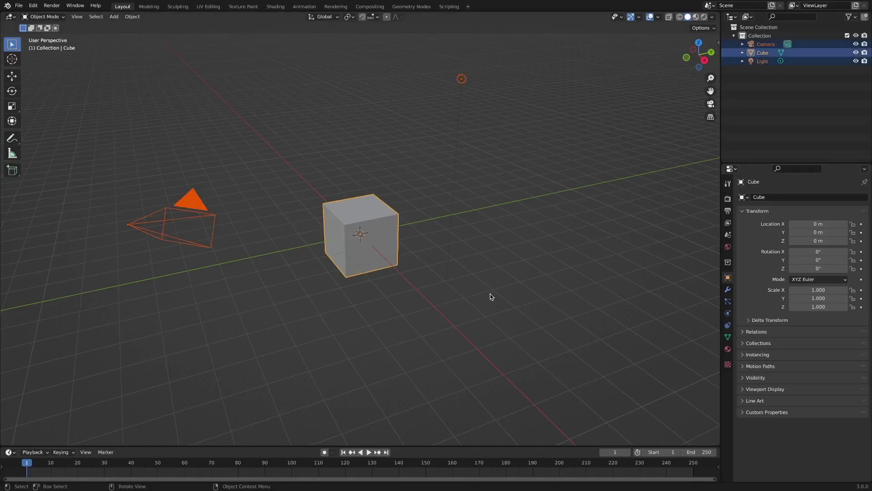
{"action": "key", "text": "Delete"}
{"action": "key", "text": "KP_7"}
{"action": "key", "text": "shift+a"}
{"action": "mouse_move", "coordinate": [376, 204]}
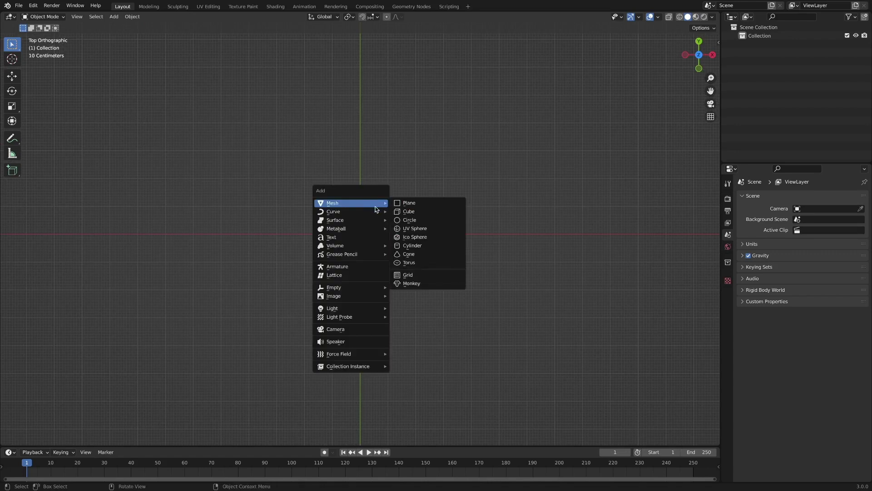
{"action": "left_click", "coordinate": [428, 213]}
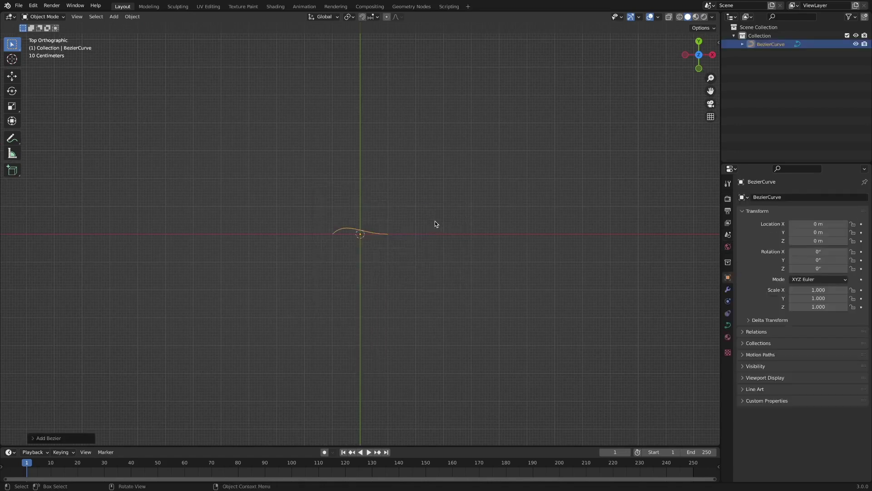
Create a new geometry node tree on the Bezier curve and spread the Group Input and Group Output nodes apart
{"action": "left_click", "coordinate": [411, 7]}
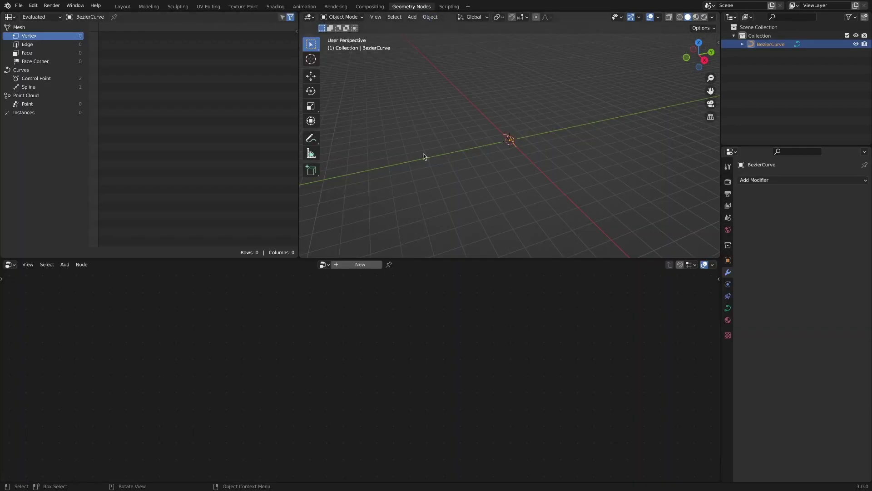
{"action": "left_click", "coordinate": [360, 265]}
{"action": "key", "text": "KP_7"}
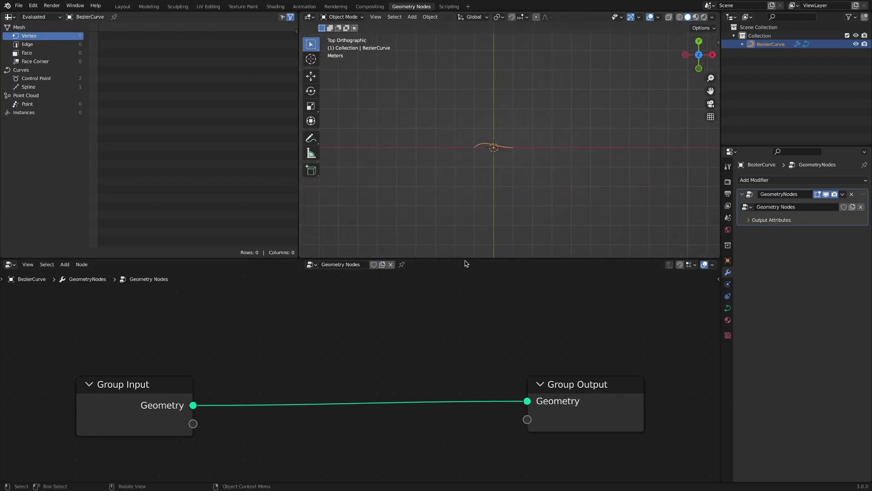
{"action": "left_click_drag", "start_coordinate": [173, 395], "coordinate": [146, 355]}
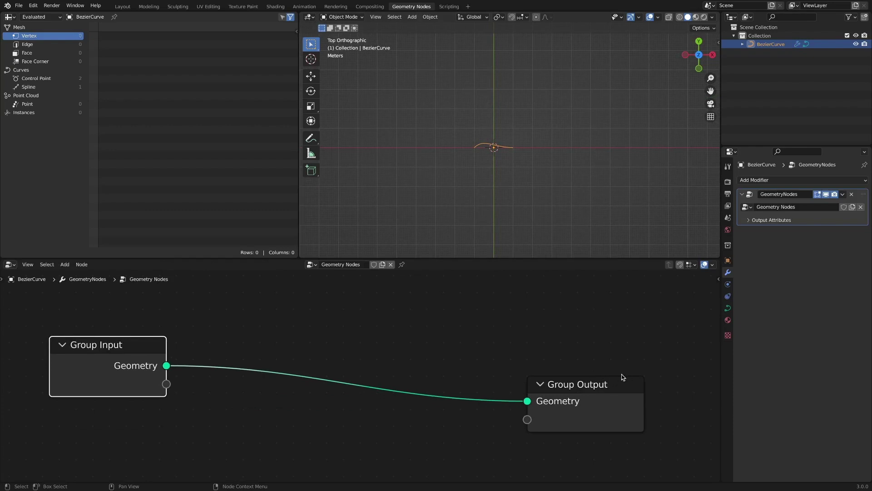
{"action": "left_click_drag", "start_coordinate": [623, 377], "coordinate": [678, 349]}
Insert a Join Geometry node between Group Input and Group Output and place it beneath the Group Output node
{"action": "left_click", "coordinate": [475, 334]}
{"action": "key", "text": "shift+a"}
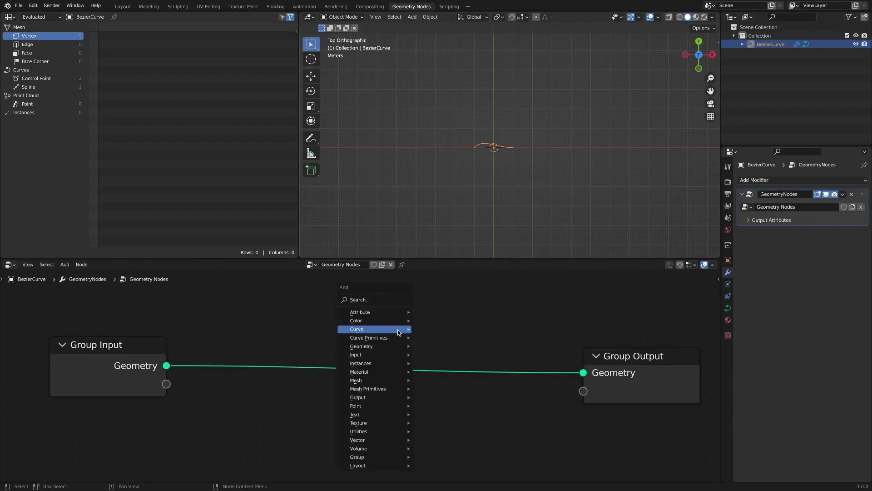
{"action": "mouse_move", "coordinate": [400, 346]}
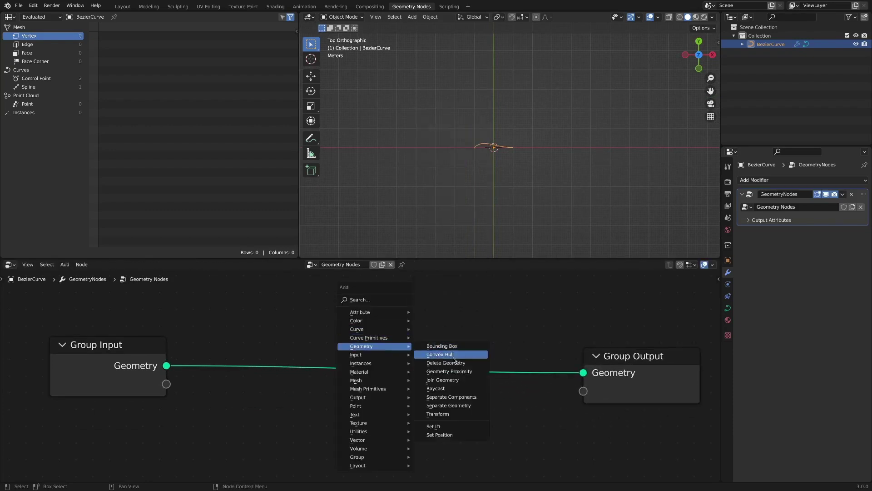
{"action": "left_click", "coordinate": [467, 381]}
{"action": "left_click", "coordinate": [398, 341]}
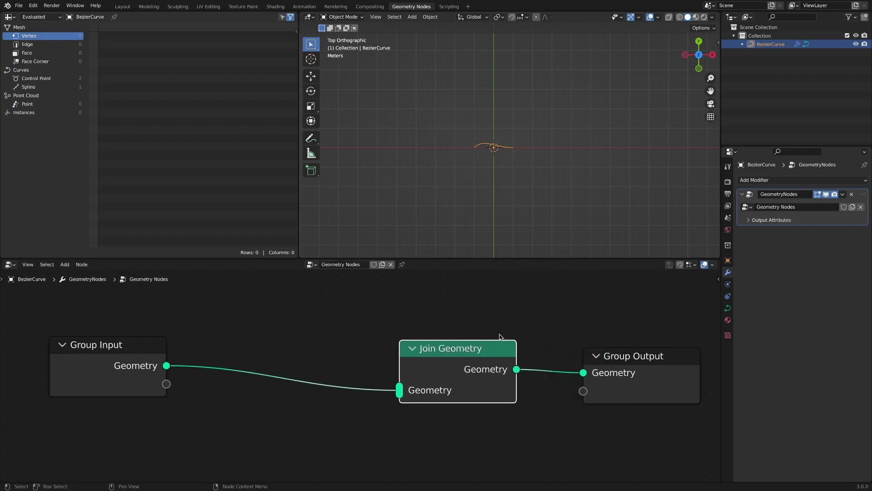
{"action": "scroll", "coordinate": [513, 335], "scroll_direction": "down", "scroll_amount": 4}
{"action": "middle_click_drag", "start_coordinate": [511, 337], "coordinate": [502, 311]}
{"action": "left_click_drag", "start_coordinate": [427, 327], "coordinate": [564, 379]}
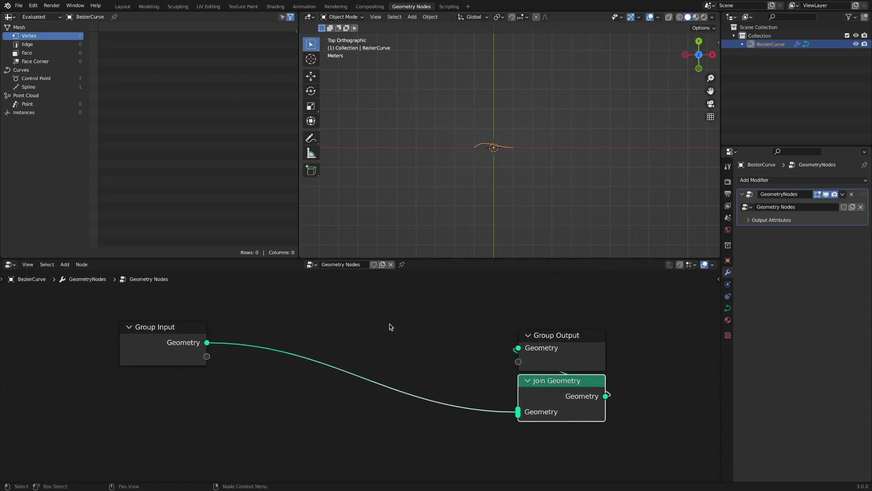
Add a String to Curves node below Group Input and set its string to "Text on a path"
{"action": "scroll", "coordinate": [390, 327], "scroll_direction": "down", "scroll_amount": 2}
{"action": "key", "text": "shift+a"}
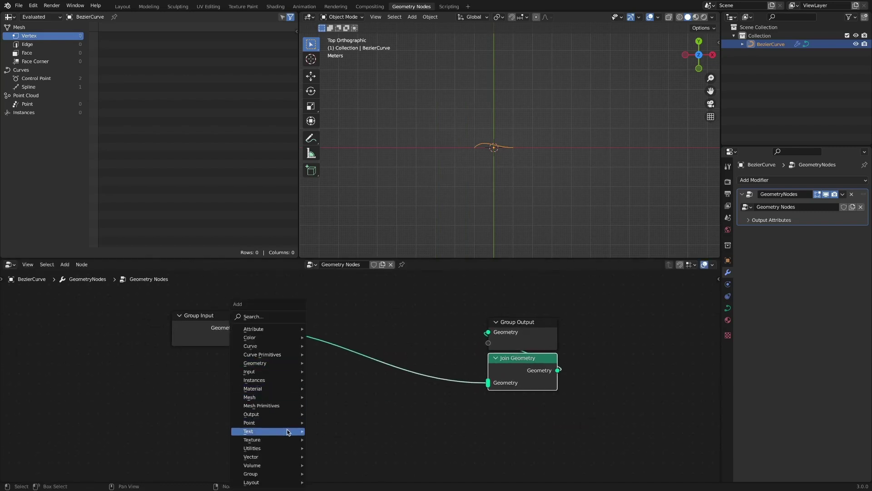
{"action": "mouse_move", "coordinate": [291, 432]}
{"action": "left_click", "coordinate": [334, 421]}
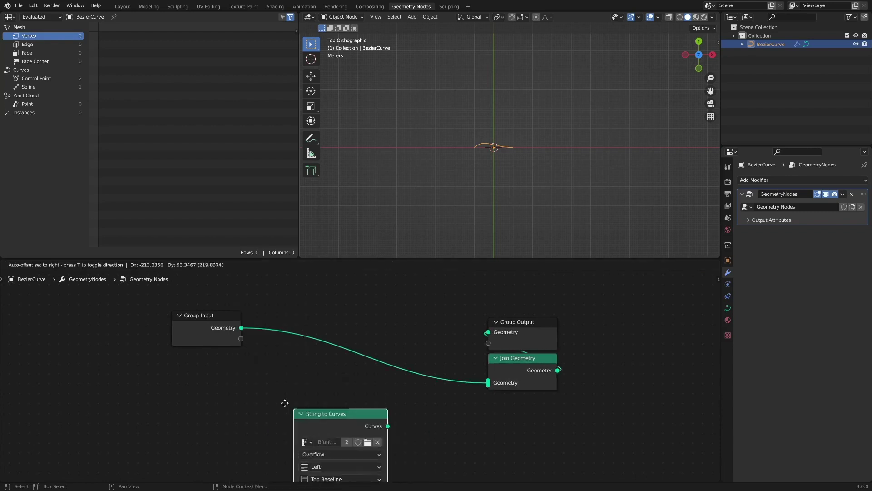
{"action": "left_click", "coordinate": [249, 371]}
{"action": "scroll", "coordinate": [392, 406], "scroll_direction": "down", "scroll_amount": 2}
{"action": "middle_click_drag", "start_coordinate": [392, 406], "coordinate": [391, 381]}
{"action": "left_click", "coordinate": [323, 420]}
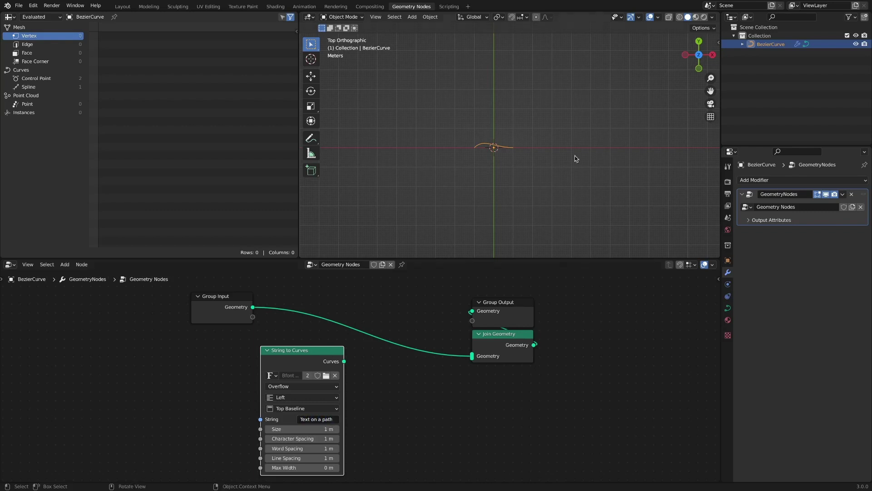
Insert an Instance on Points node between Group Input and Join Geometry, and feed the String to Curves output into its Instance input
{"action": "left_click_drag", "start_coordinate": [223, 300], "coordinate": [124, 303]}
{"action": "left_click_drag", "start_coordinate": [308, 352], "coordinate": [252, 353]}
{"action": "left_click", "coordinate": [344, 386]}
{"action": "key", "text": "shift+a"}
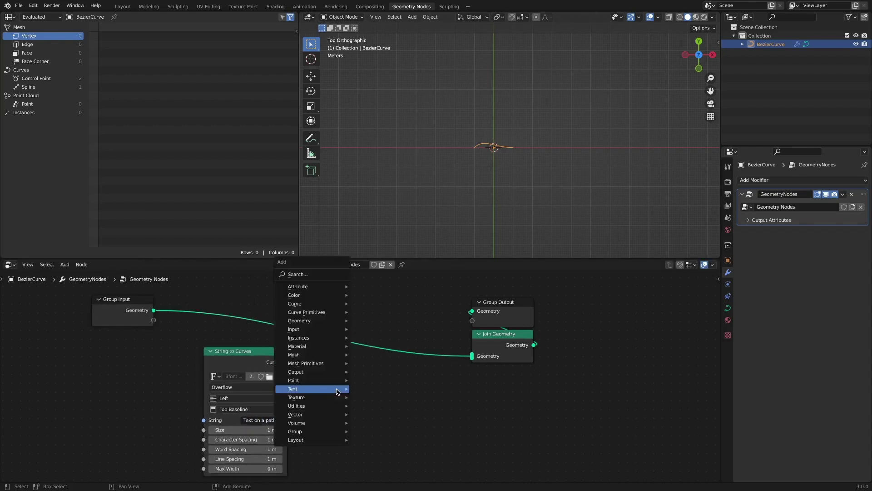
{"action": "mouse_move", "coordinate": [338, 339]}
{"action": "left_click", "coordinate": [383, 340]}
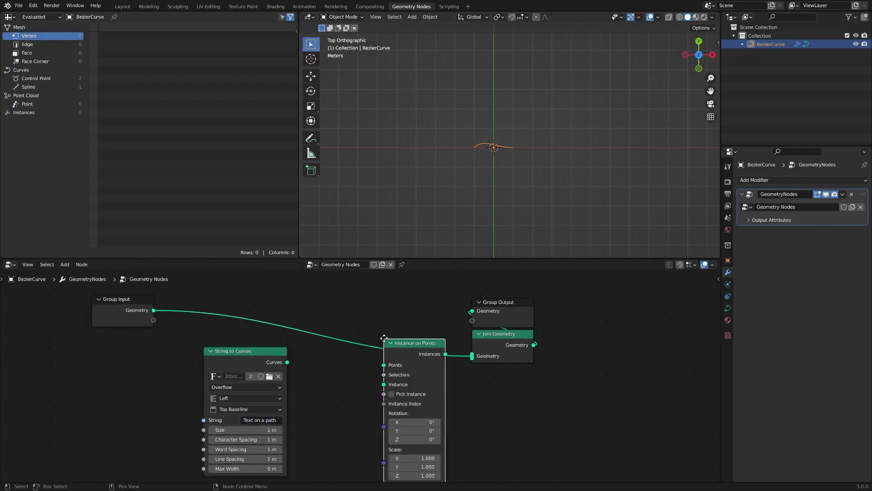
{"action": "left_click", "coordinate": [345, 312]}
{"action": "left_click_drag", "start_coordinate": [275, 359], "coordinate": [269, 362]}
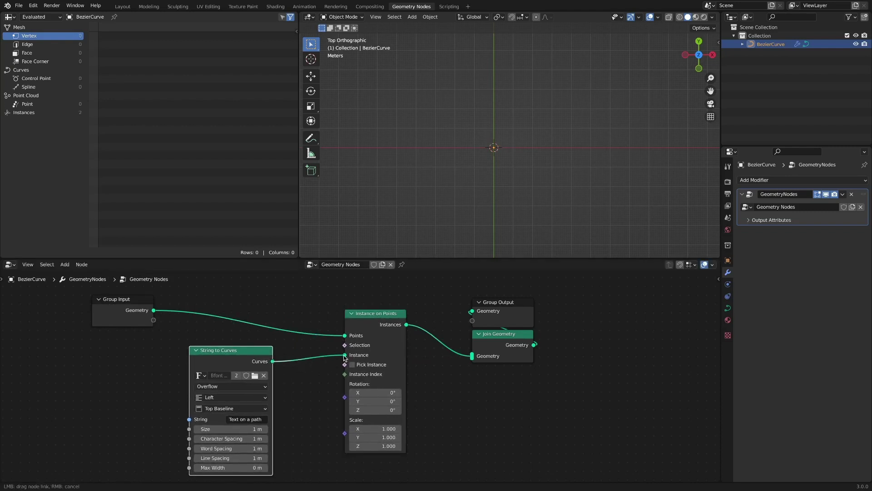
{"action": "left_click_drag", "start_coordinate": [346, 357], "coordinate": [346, 356]}
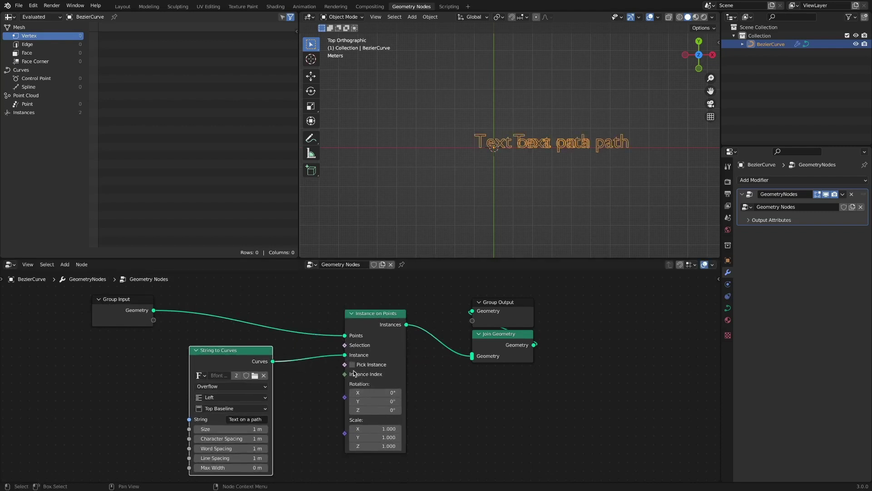
Enable Pick Instance, link Group Input directly into Join Geometry as well, and widen the gap between Instance on Points and the output nodes
{"action": "left_click", "coordinate": [352, 365]}
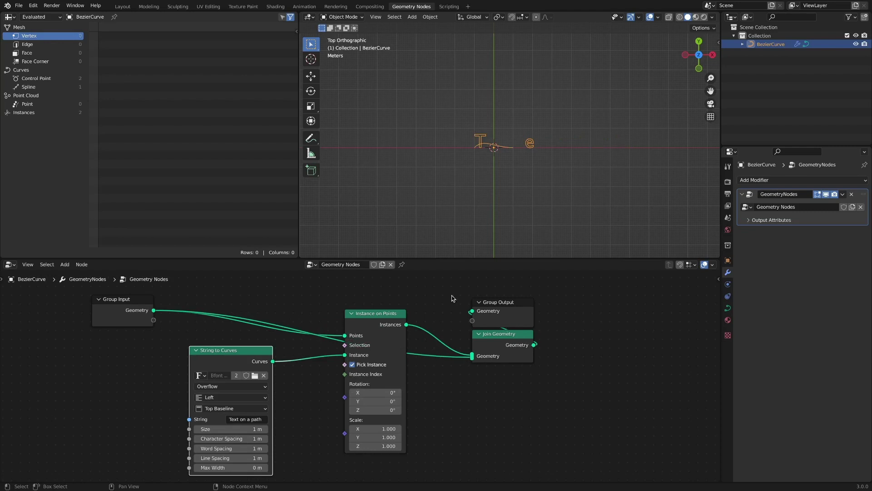
{"action": "left_click_drag", "start_coordinate": [459, 291], "coordinate": [580, 395]}
{"action": "left_click_drag", "start_coordinate": [504, 308], "coordinate": [624, 314]}
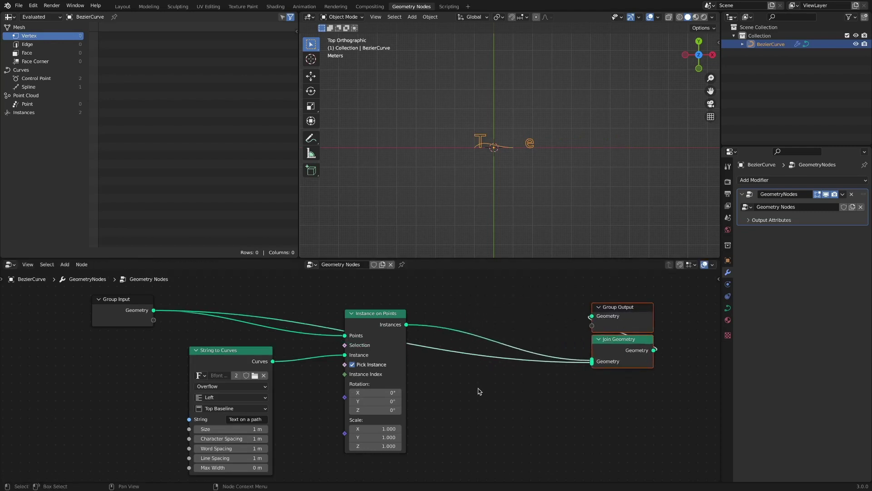
{"action": "left_click_drag", "start_coordinate": [386, 314], "coordinate": [374, 311]}
Insert a Fill Curve node between Instance on Points and Join Geometry, placed close to Instance on Points
{"action": "key", "text": "shift+a"}
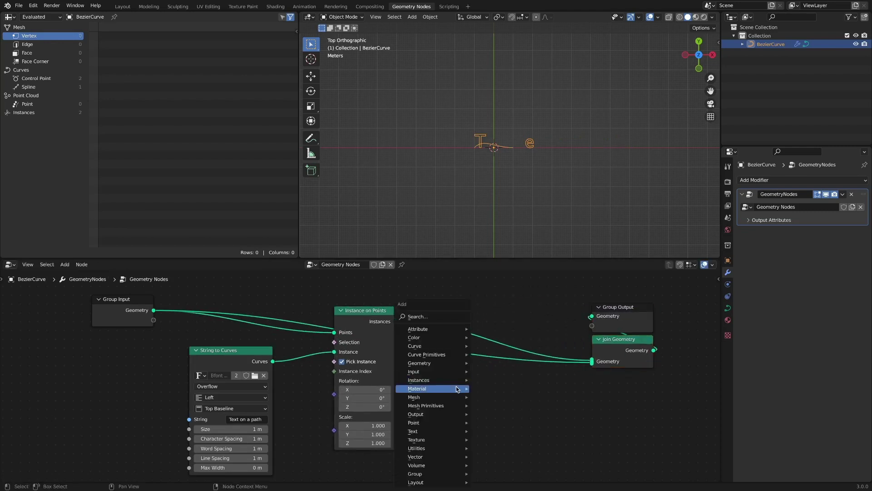
{"action": "mouse_move", "coordinate": [460, 345]}
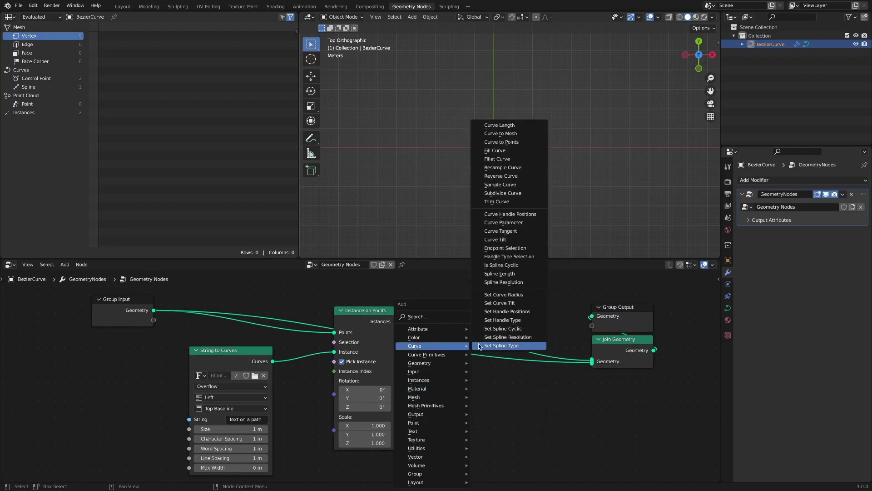
{"action": "left_click", "coordinate": [495, 150]}
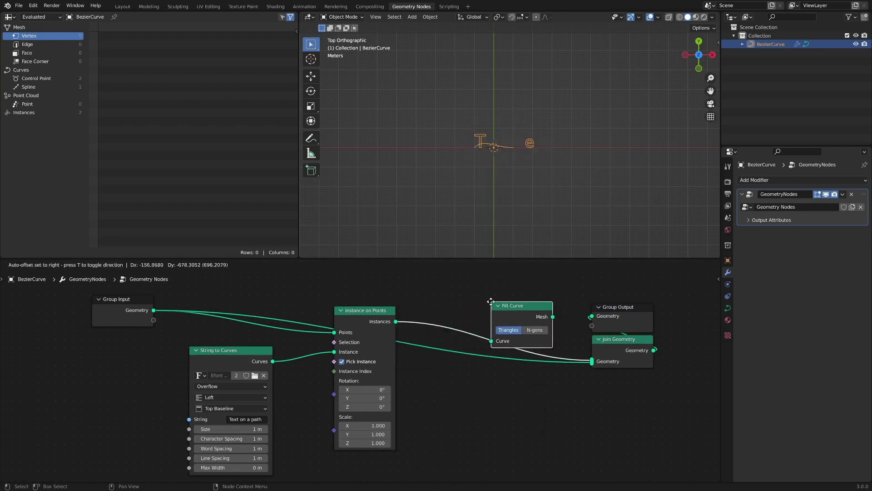
{"action": "left_click", "coordinate": [531, 312]}
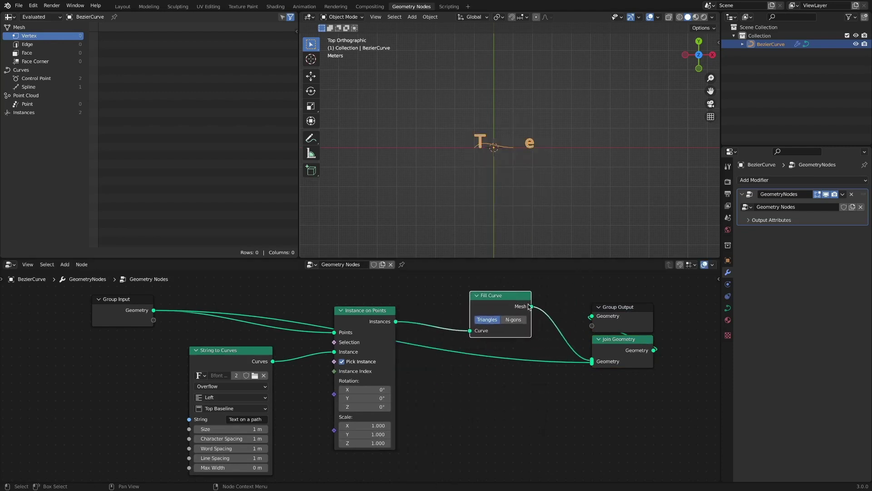
{"action": "left_click_drag", "start_coordinate": [518, 301], "coordinate": [458, 292]}
Insert a Set Material node between Fill Curve and Join Geometry
{"action": "key", "text": "shift+a"}
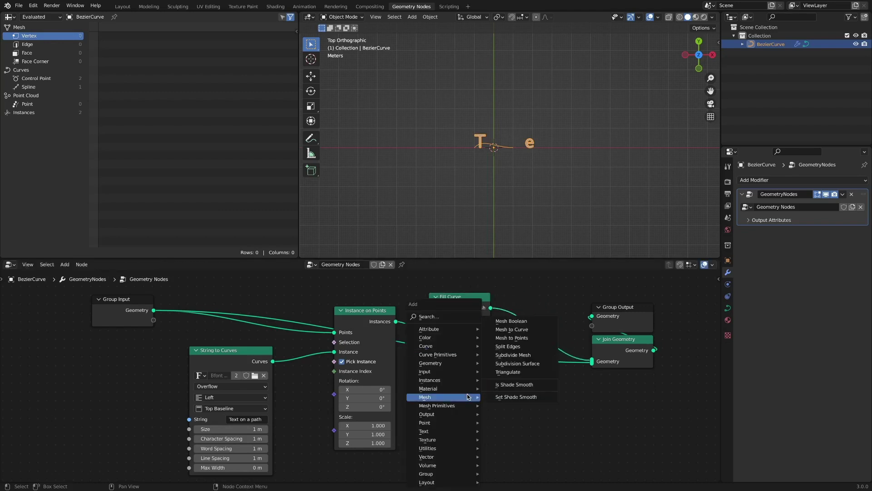
{"action": "left_click", "coordinate": [509, 422]}
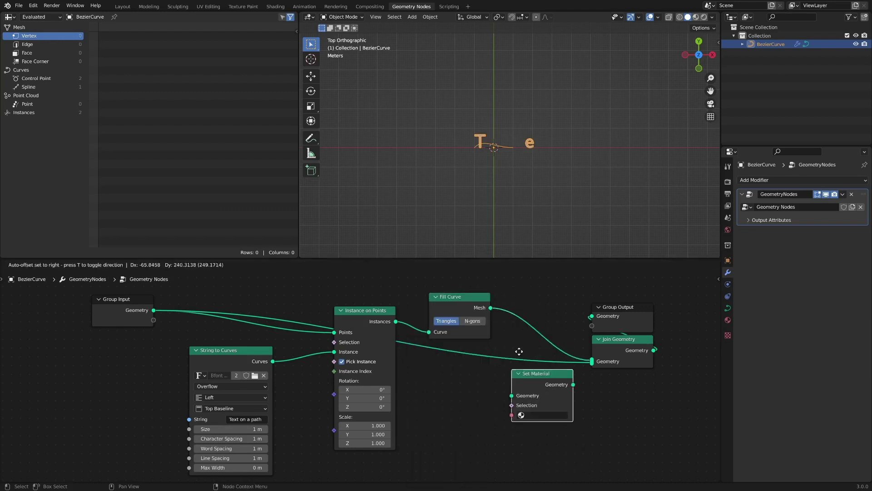
{"action": "left_click", "coordinate": [552, 352]}
Create a black Emission material named "Black" and assign it in the Set Material node
{"action": "left_click", "coordinate": [727, 320]}
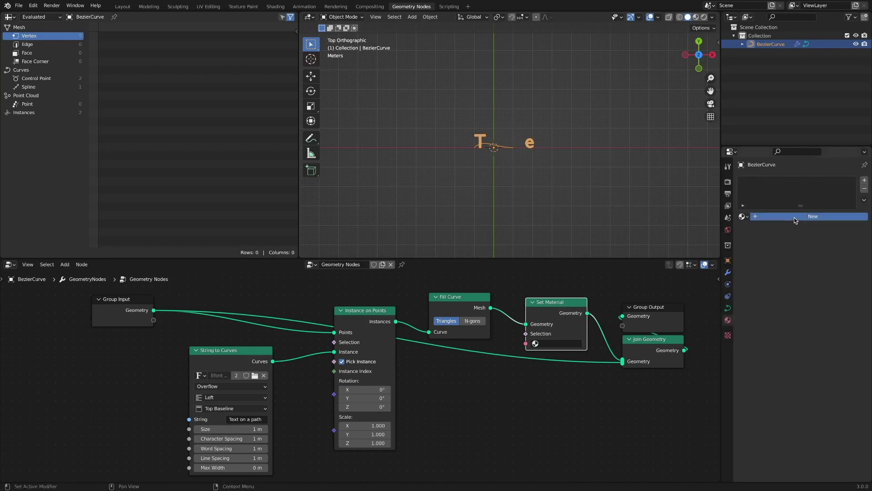
{"action": "left_click", "coordinate": [796, 217]}
{"action": "left_click", "coordinate": [795, 271]}
{"action": "left_click", "coordinate": [761, 97]}
{"action": "left_click", "coordinate": [815, 285]}
{"action": "left_click_drag", "start_coordinate": [818, 265], "coordinate": [776, 265]}
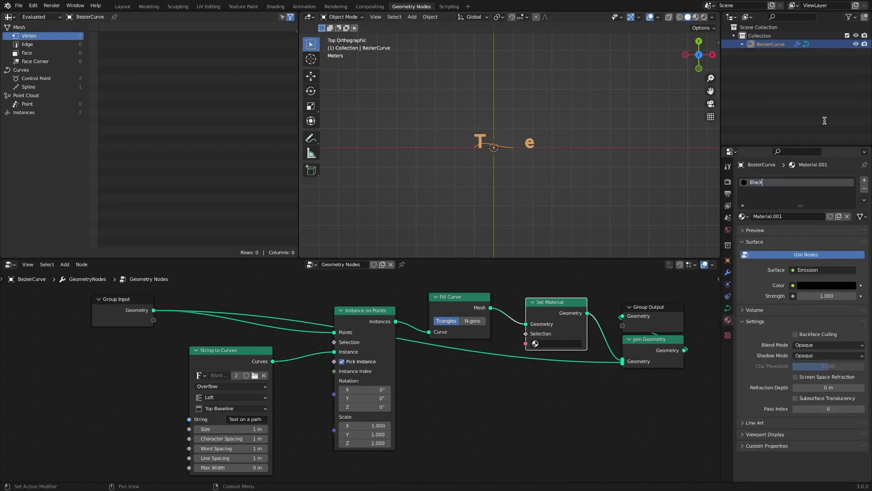
{"action": "key", "text": "Return"}
{"action": "left_click", "coordinate": [558, 343]}
{"action": "left_click", "coordinate": [562, 356]}
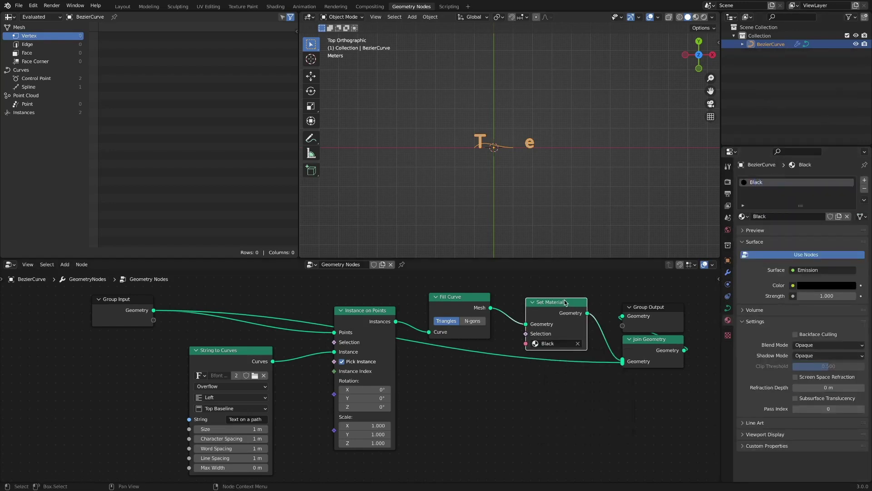
Deselect the curve and switch the 3D viewport to Rendered shading
{"action": "left_click", "coordinate": [654, 192]}
{"action": "key", "text": "z"}
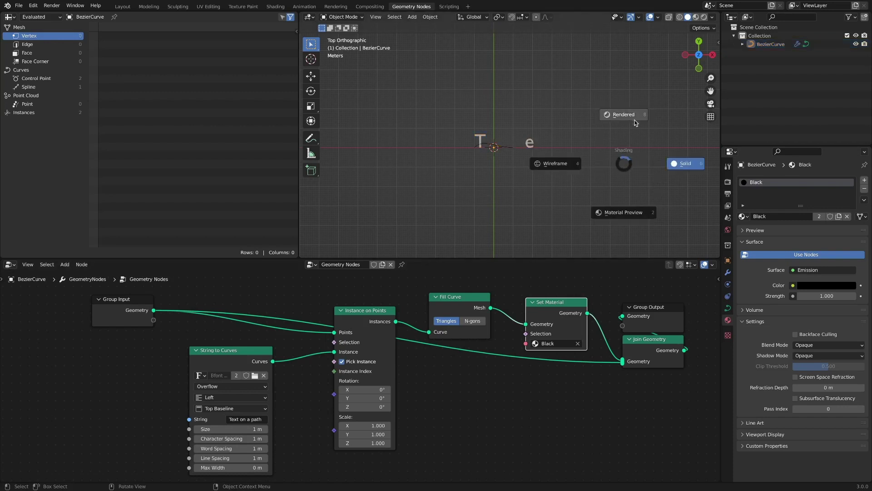
{"action": "left_click", "coordinate": [638, 114]}
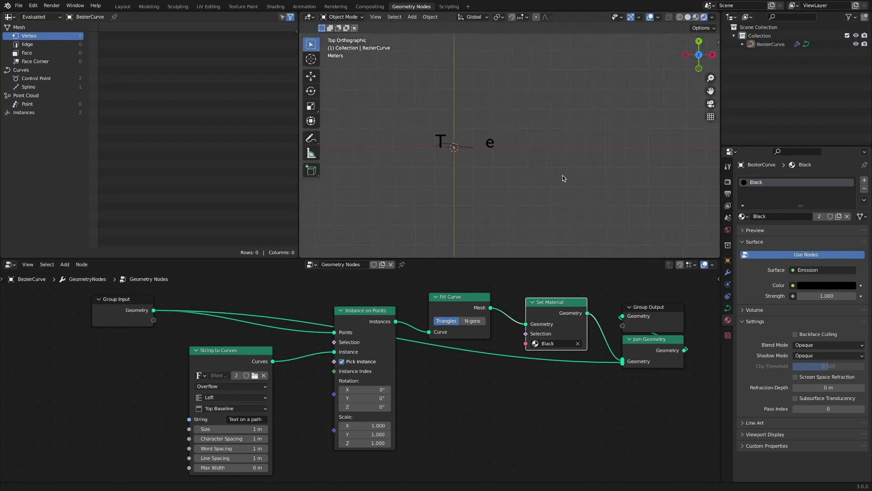
{"action": "middle_click_drag", "start_coordinate": [563, 178], "coordinate": [554, 178], "text": "shift"}
Stack Set Material and Fill Curve beneath Join Geometry, and add a reroute point on the two links leaving Group Input
{"action": "left_click_drag", "start_coordinate": [557, 301], "coordinate": [653, 373]}
{"action": "left_click_drag", "start_coordinate": [460, 297], "coordinate": [652, 428]}
{"action": "middle_click_drag", "start_coordinate": [453, 345], "coordinate": [431, 346]}
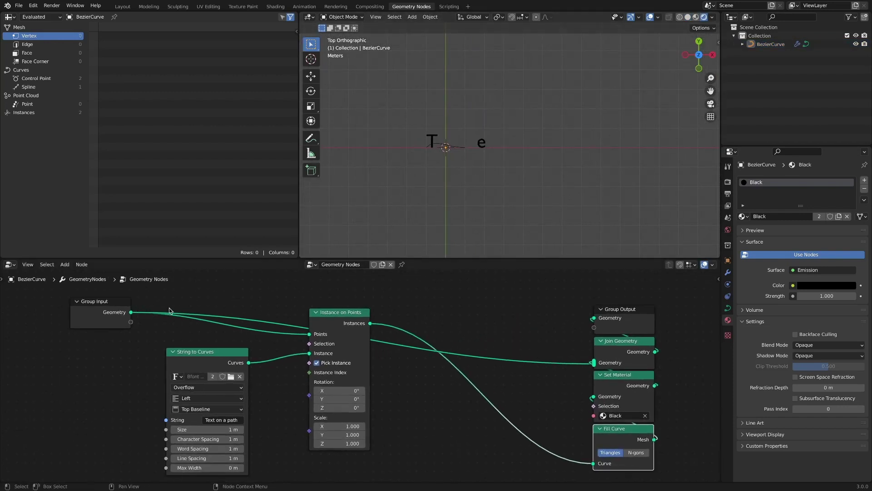
{"action": "right_click_drag", "start_coordinate": [207, 300], "coordinate": [181, 336], "text": "shift"}
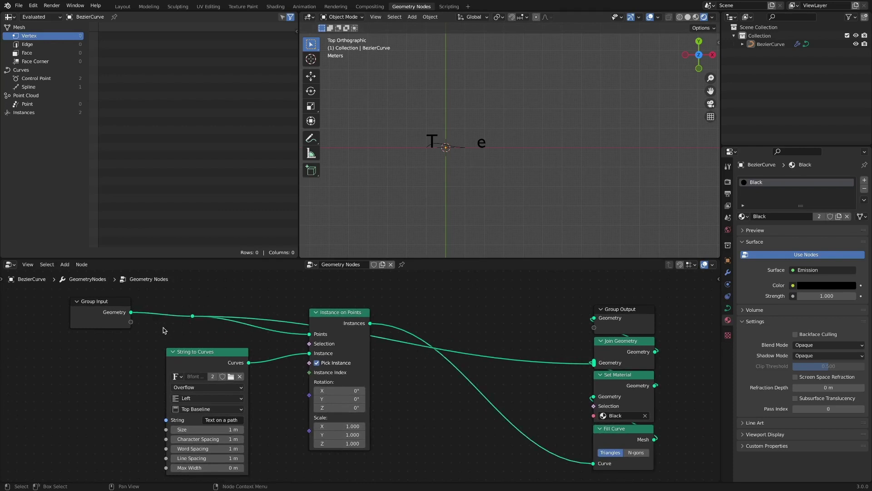
Insert a Resample Curve node between Group Input and the reroute point, and set its Count to 14
{"action": "key", "text": "shift+a"}
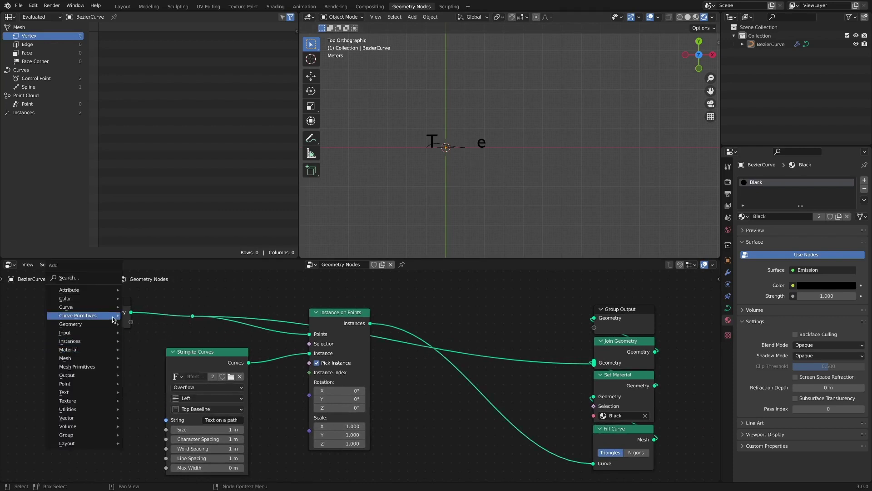
{"action": "mouse_move", "coordinate": [109, 307]}
{"action": "left_click", "coordinate": [154, 129]}
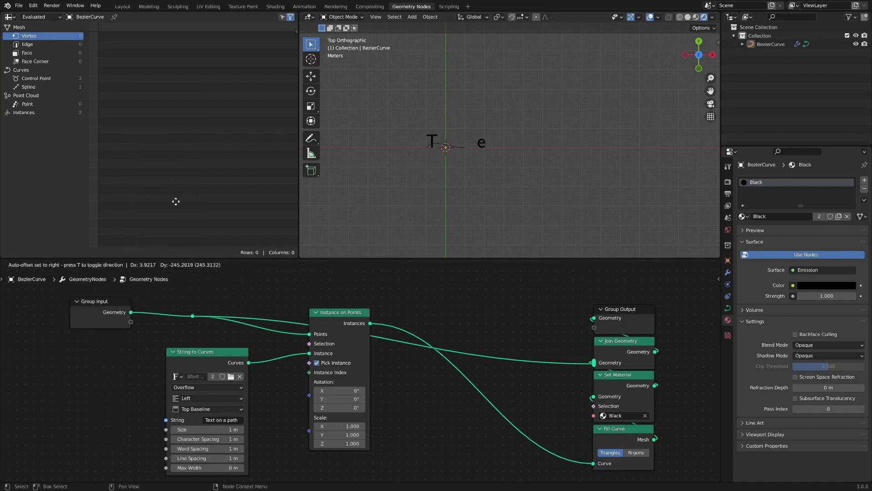
{"action": "left_click", "coordinate": [132, 307]}
{"action": "left_click_drag", "start_coordinate": [123, 310], "coordinate": [109, 306]}
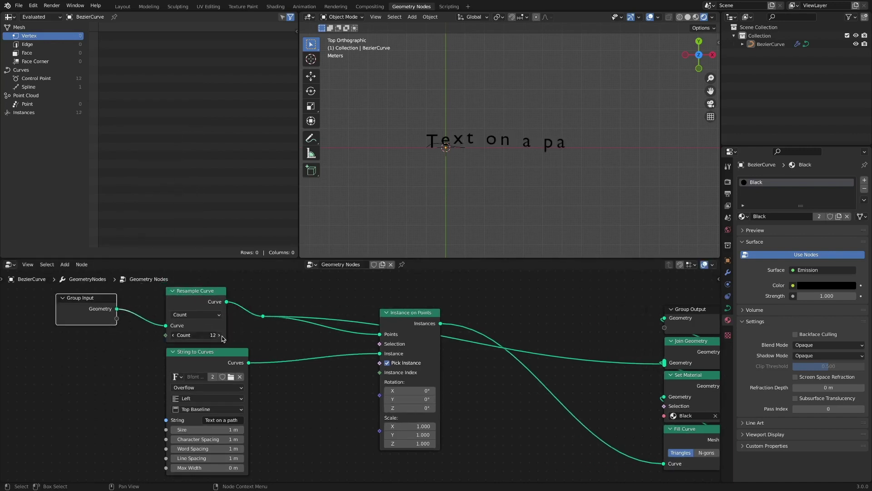
Rearrange String to Curves, Instance on Points and the output node stack to leave free space in the middle of the node tree
{"action": "left_click_drag", "start_coordinate": [236, 357], "coordinate": [221, 358]}
{"action": "left_click_drag", "start_coordinate": [411, 316], "coordinate": [445, 314]}
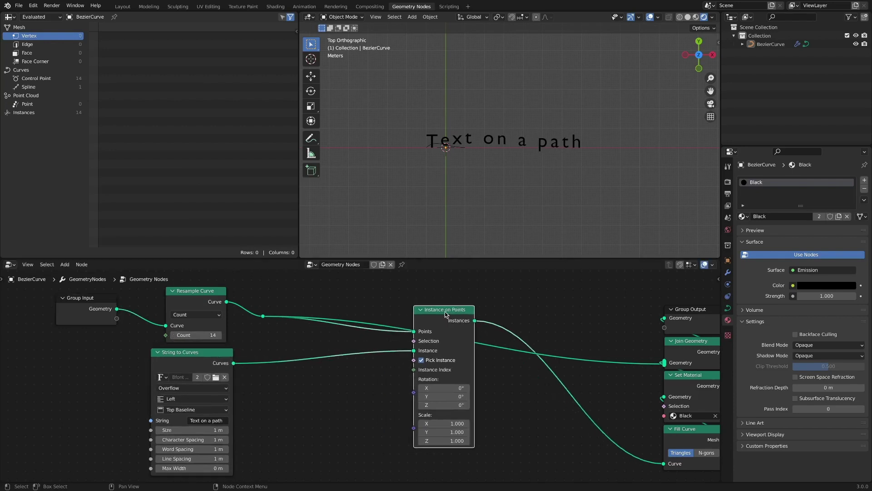
{"action": "middle_click_drag", "start_coordinate": [306, 428], "coordinate": [320, 413]}
{"action": "scroll", "coordinate": [320, 413], "scroll_direction": "down", "scroll_amount": 1}
{"action": "left_click_drag", "start_coordinate": [458, 300], "coordinate": [500, 300]}
{"action": "left_click_drag", "start_coordinate": [654, 284], "coordinate": [719, 473]}
{"action": "left_click_drag", "start_coordinate": [690, 302], "coordinate": [664, 294]}
{"action": "left_click_drag", "start_coordinate": [501, 299], "coordinate": [527, 300]}
{"action": "left_click", "coordinate": [323, 409]}
Add a Curve Tangent node in the free space below the String to Curves link
{"action": "key", "text": "shift+a"}
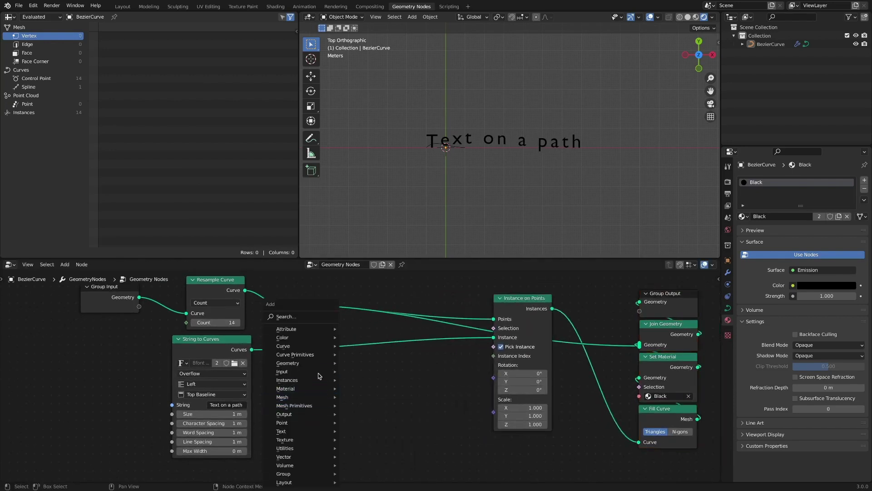
{"action": "mouse_move", "coordinate": [332, 349]}
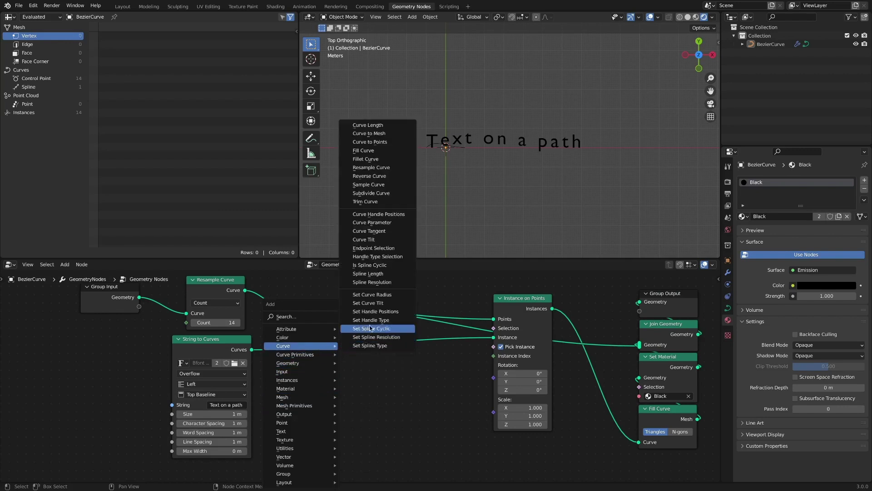
{"action": "left_click", "coordinate": [377, 231]}
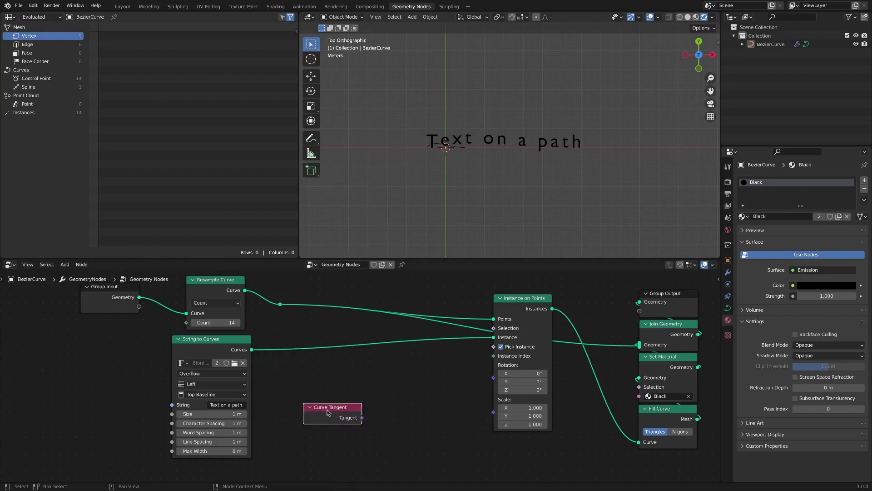
Add an Align Euler to Vector node, feed Tangent into its Vector input, and link its Rotation output to Instance on Points' Rotation
{"action": "key", "text": "shift+a"}
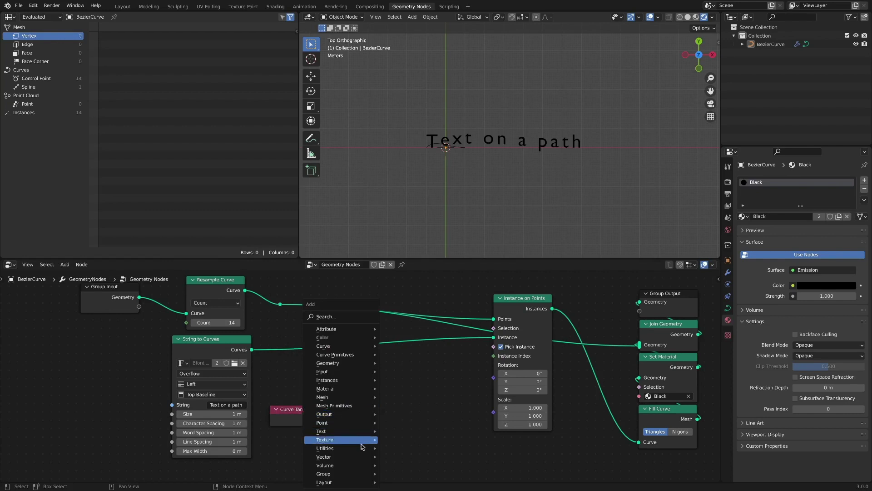
{"action": "mouse_move", "coordinate": [370, 448]}
{"action": "left_click", "coordinate": [435, 363]}
{"action": "left_click", "coordinate": [423, 384]}
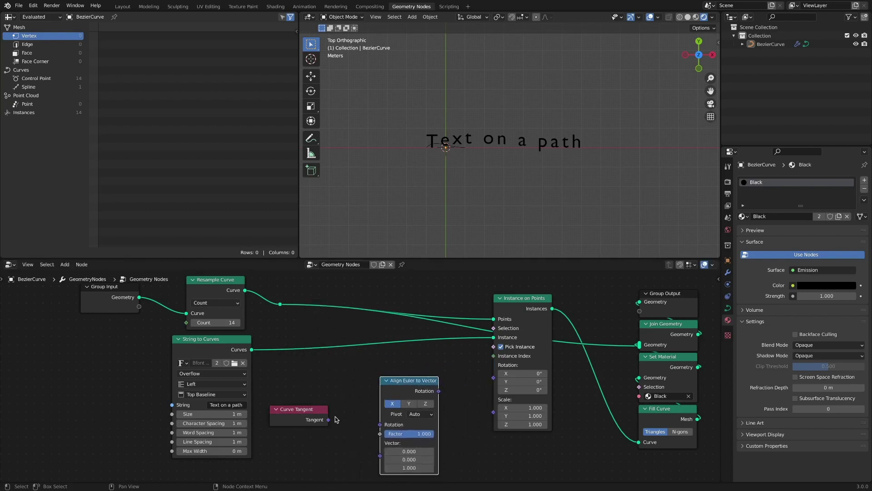
{"action": "left_click_drag", "start_coordinate": [385, 455], "coordinate": [381, 455]}
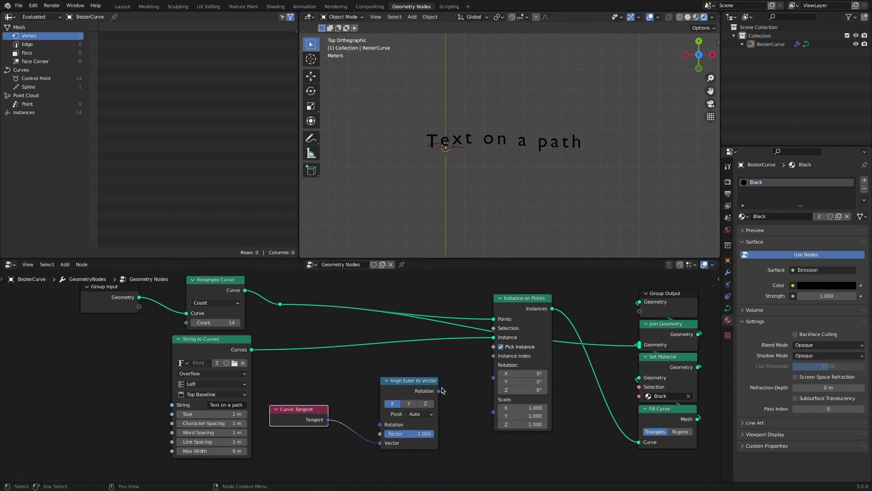
{"action": "left_click_drag", "start_coordinate": [496, 378], "coordinate": [497, 378]}
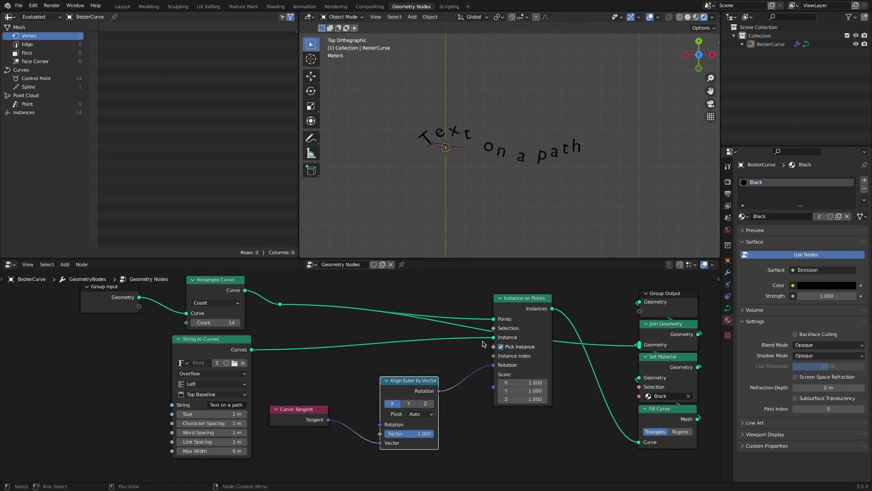
Move Align Euler to Vector, Curve Tangent and String to Curves lower, and shift the reroute point towards Instance on Points
{"action": "left_click_drag", "start_coordinate": [406, 390], "coordinate": [407, 413]}
{"action": "left_click_drag", "start_coordinate": [300, 409], "coordinate": [301, 436]}
{"action": "left_click_drag", "start_coordinate": [219, 334], "coordinate": [200, 341]}
{"action": "left_click_drag", "start_coordinate": [281, 304], "coordinate": [323, 305]}
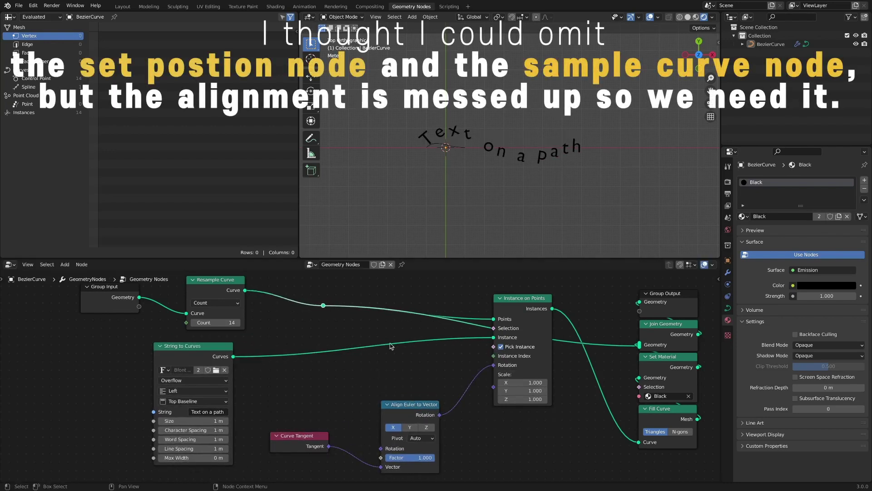
Insert a Set Position node between String to Curves and Instance on Points, and place Align Euler to Vector beneath it
{"action": "key", "text": "shift+a"}
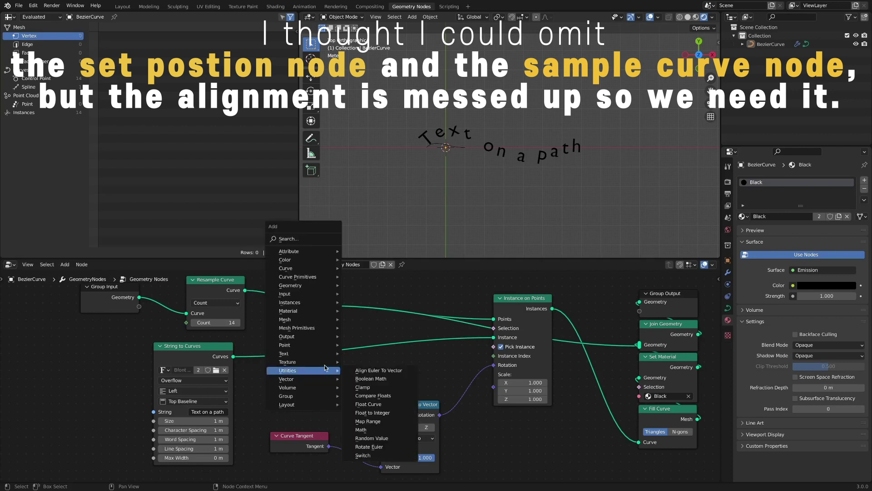
{"action": "mouse_move", "coordinate": [340, 286]}
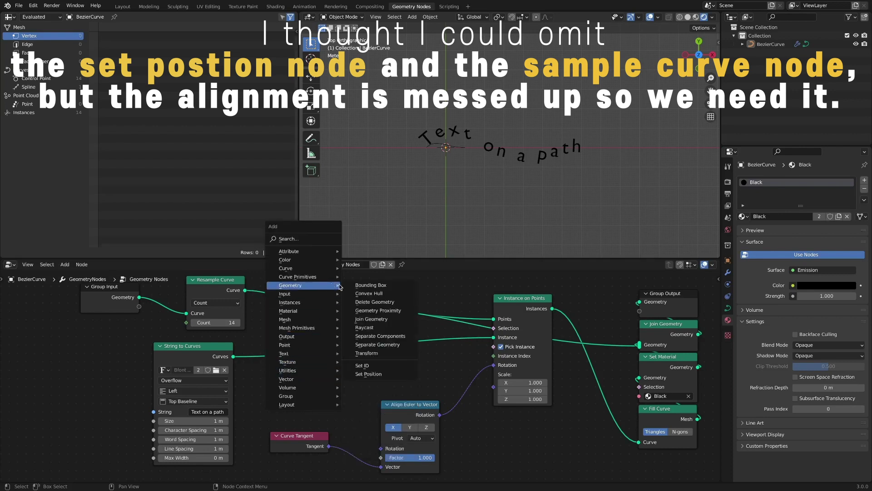
{"action": "left_click", "coordinate": [400, 374]}
{"action": "left_click", "coordinate": [435, 335]}
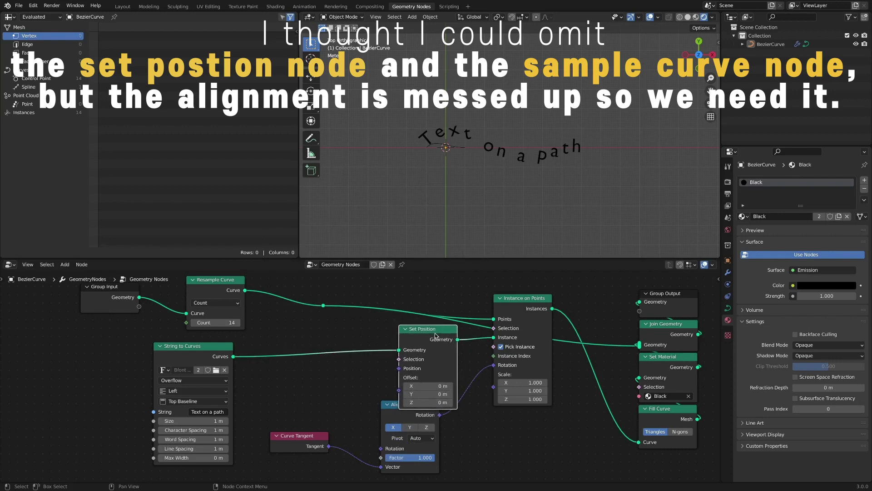
{"action": "left_click_drag", "start_coordinate": [435, 335], "coordinate": [426, 335]}
{"action": "left_click_drag", "start_coordinate": [391, 405], "coordinate": [409, 425]}
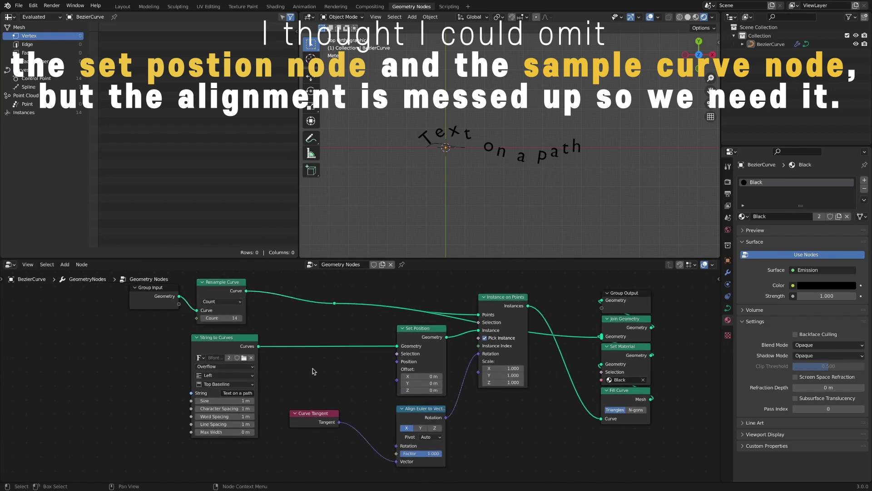
Add a Sample Curve node, link its Position output to Set Position's Position input, and place it before String to Curves
{"action": "scroll", "coordinate": [313, 370], "scroll_direction": "down", "scroll_amount": 2}
{"action": "key", "text": "shift+a"}
{"action": "mouse_move", "coordinate": [345, 372]}
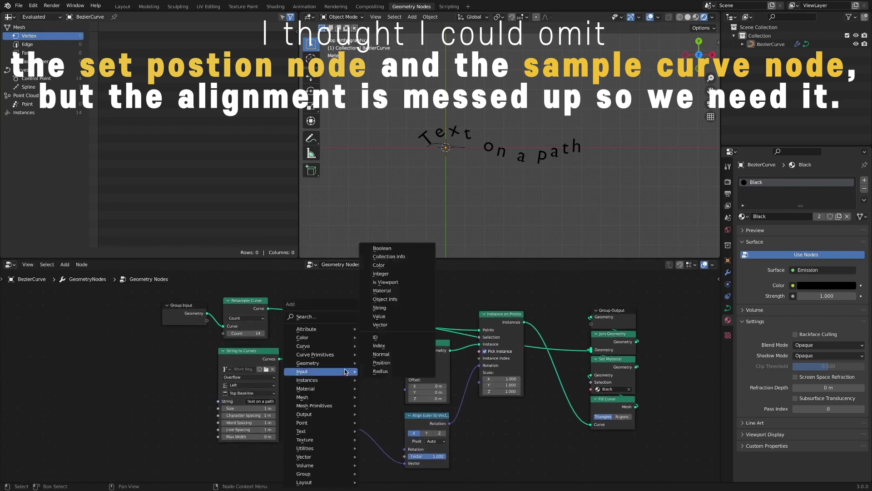
{"action": "mouse_move", "coordinate": [351, 348]}
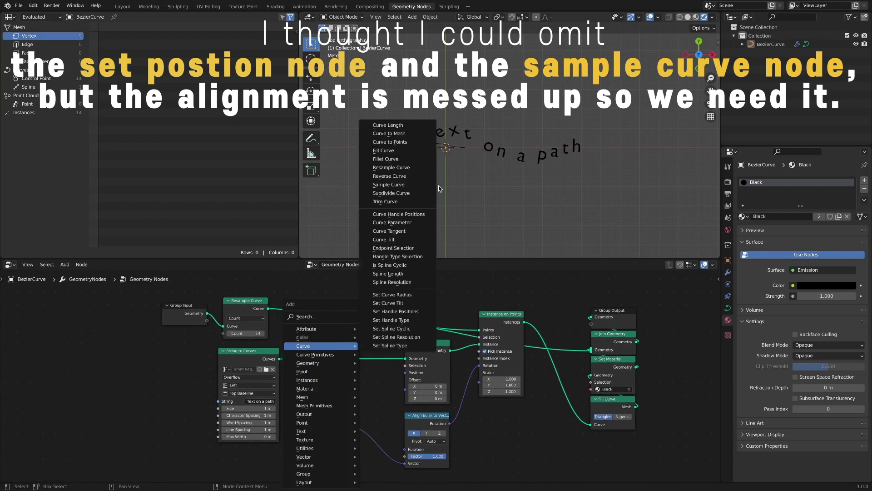
{"action": "left_click", "coordinate": [423, 185]}
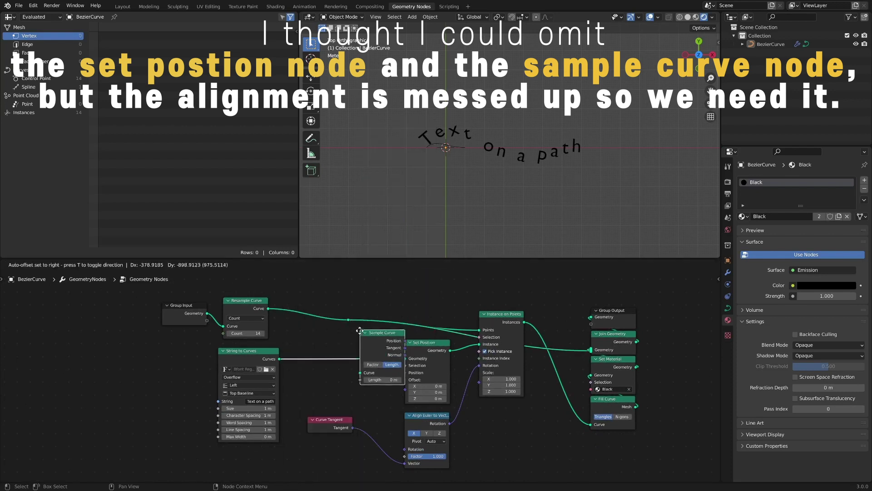
{"action": "left_click_drag", "start_coordinate": [383, 379], "coordinate": [404, 373]}
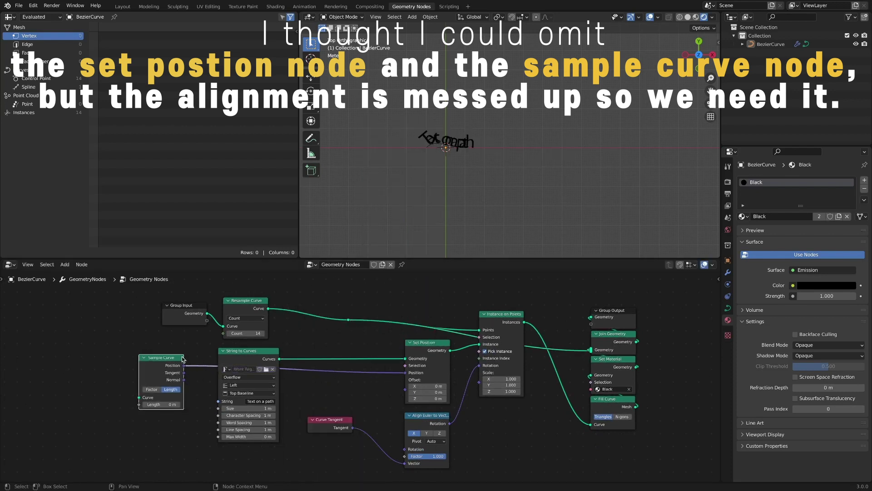
Place Sample Curve between String to Curves and Set Position, and link Resample Curve's Curve output to its Curve input
{"action": "left_click_drag", "start_coordinate": [164, 357], "coordinate": [337, 359]}
{"action": "left_click_drag", "start_coordinate": [336, 420], "coordinate": [333, 433]}
{"action": "left_click_drag", "start_coordinate": [338, 360], "coordinate": [337, 366]}
{"action": "left_click_drag", "start_coordinate": [268, 308], "coordinate": [310, 405]}
{"action": "scroll", "coordinate": [395, 389], "scroll_direction": "up", "scroll_amount": 3}
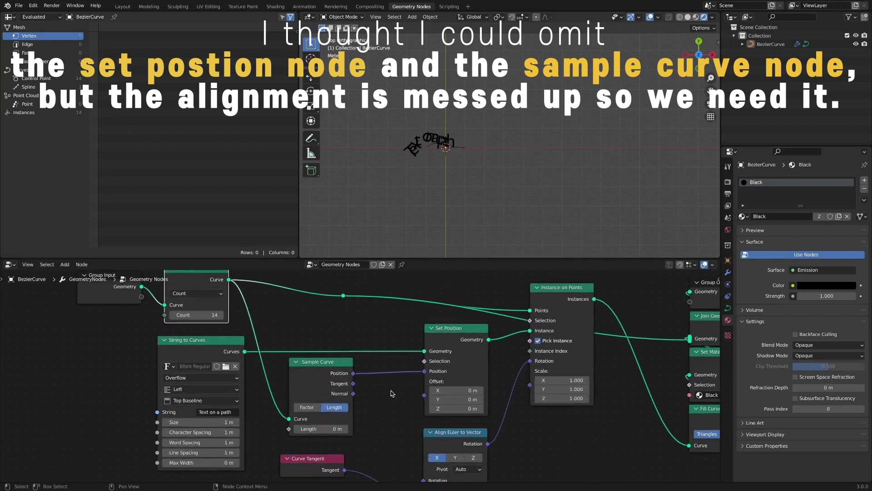
{"action": "middle_click_drag", "start_coordinate": [397, 400], "coordinate": [397, 400]}
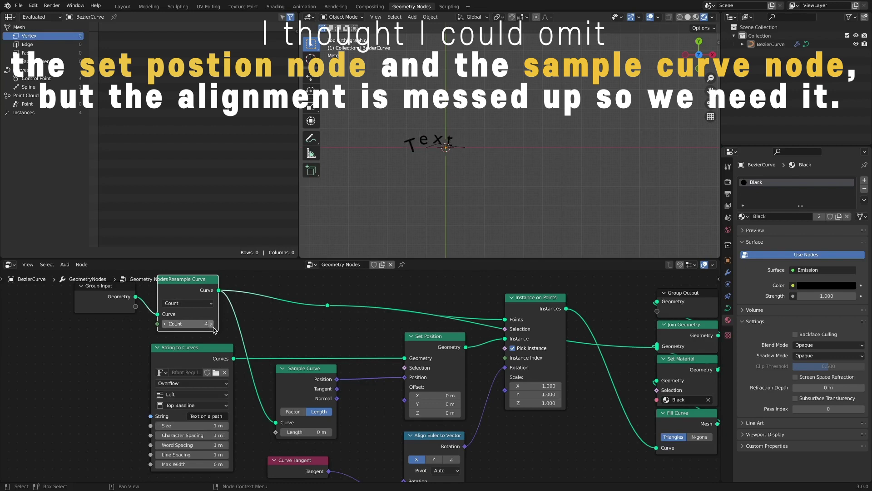
Lengthen the Bezier curve by extruding from its end point, and set the Resample Curve count to 14
{"action": "scroll", "coordinate": [214, 332], "scroll_direction": "down", "scroll_amount": 3}
{"action": "key", "text": "Tab"}
{"action": "key", "text": "e"}
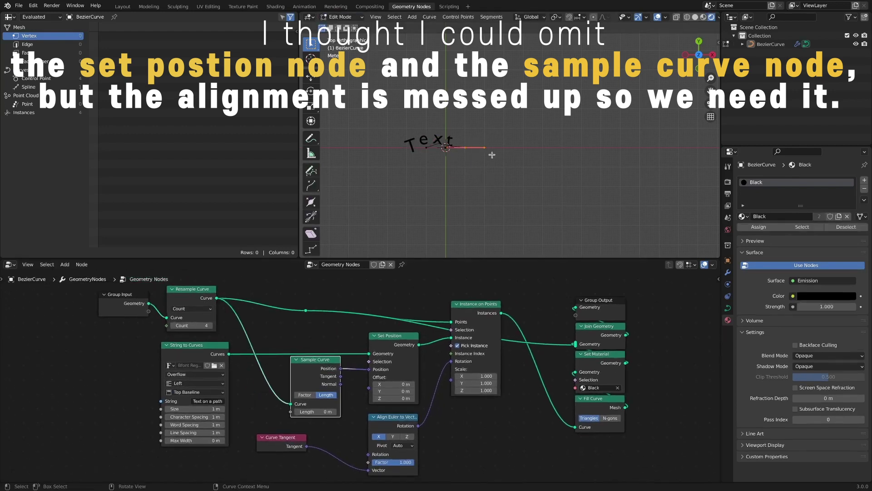
{"action": "left_click", "coordinate": [716, 175]}
{"action": "middle_click_drag", "start_coordinate": [586, 186], "coordinate": [504, 191], "text": "shift"}
{"action": "key", "text": "Tab"}
{"action": "left_click_drag", "start_coordinate": [191, 325], "coordinate": [215, 326]}
{"action": "middle_click_drag", "start_coordinate": [477, 173], "coordinate": [493, 165], "text": "shift"}
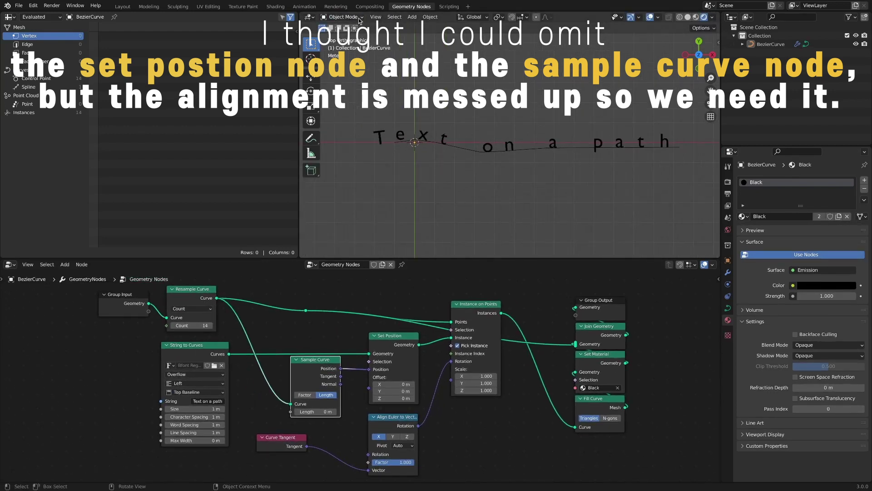
Pull a middle control point of the curve downward to form a dip, and set the Resample Curve count to 17
{"action": "key", "text": "Tab"}
{"action": "left_click", "coordinate": [491, 163]}
{"action": "key", "text": "g"}
{"action": "left_click", "coordinate": [472, 180]}
{"action": "left_click_drag", "start_coordinate": [197, 325], "coordinate": [207, 326]}
{"action": "left_click", "coordinate": [212, 318]}
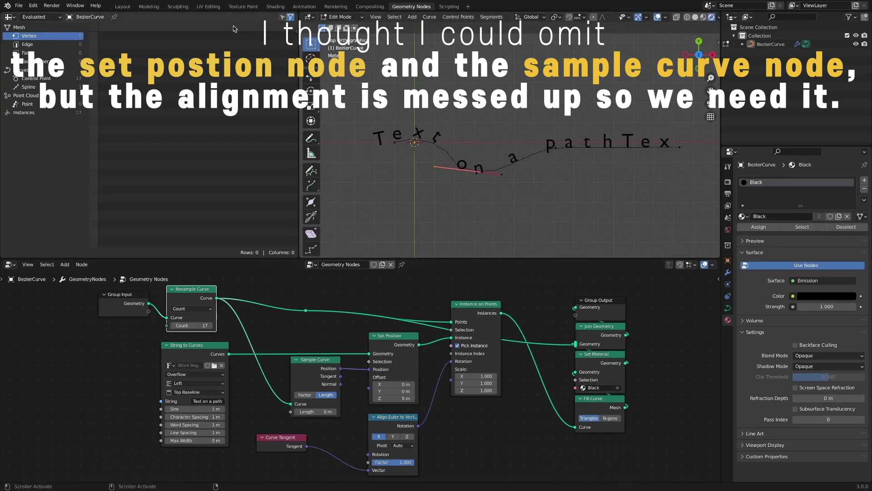
{"action": "key", "text": "Tab"}
{"action": "middle_click_drag", "start_coordinate": [524, 322], "coordinate": [534, 323]}
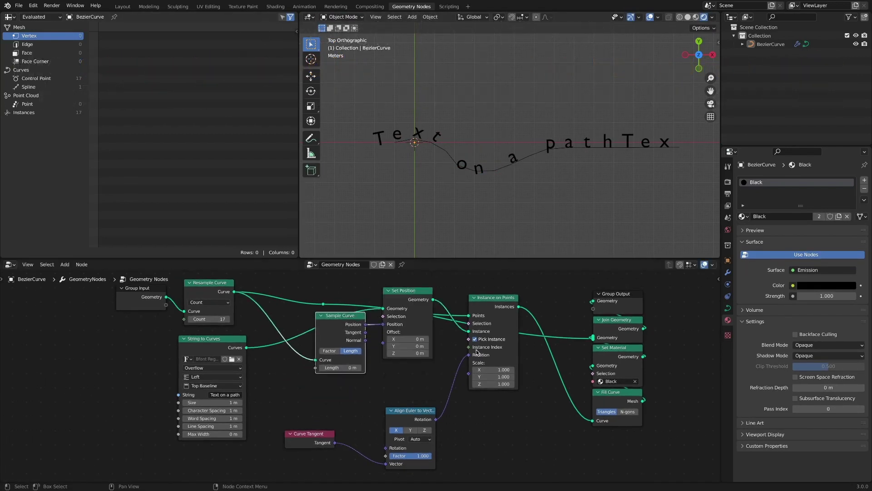
{"action": "left_click", "coordinate": [23, 112]}
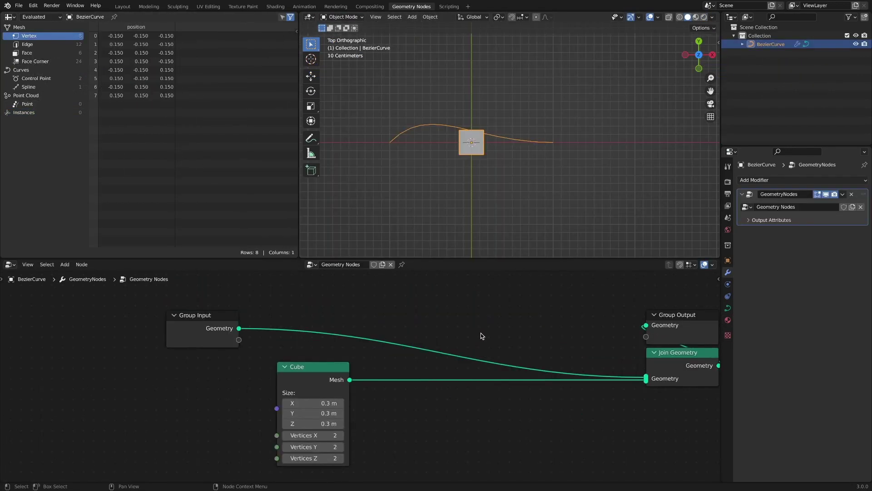
In the cube example, insert a Set Position node between Cube and Join Geometry, and shift the Cube node aside
{"action": "key", "text": "shift+a"}
{"action": "mouse_move", "coordinate": [516, 336]}
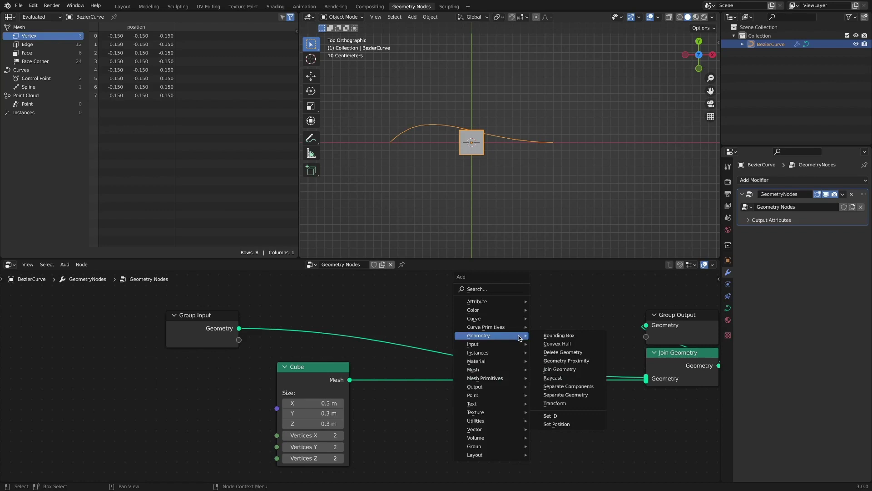
{"action": "left_click", "coordinate": [570, 424]}
{"action": "left_click", "coordinate": [489, 379]}
{"action": "left_click_drag", "start_coordinate": [336, 366], "coordinate": [315, 373]}
Add a Sample Curve node fed by Group Input, link its Position output to Set Position, and vary its Length
{"action": "key", "text": "shift+a"}
{"action": "mouse_move", "coordinate": [429, 303]}
{"action": "left_click", "coordinate": [472, 134]}
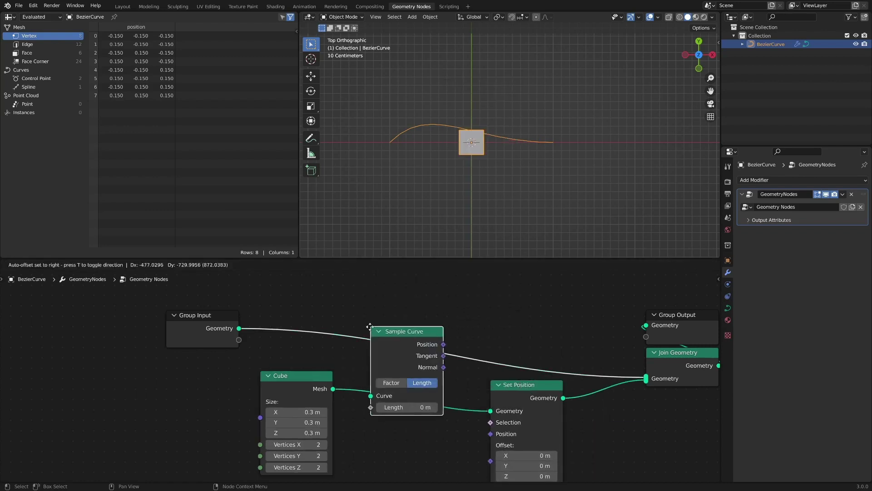
{"action": "scroll", "coordinate": [373, 324], "scroll_direction": "down", "scroll_amount": 2}
{"action": "left_click", "coordinate": [376, 329]}
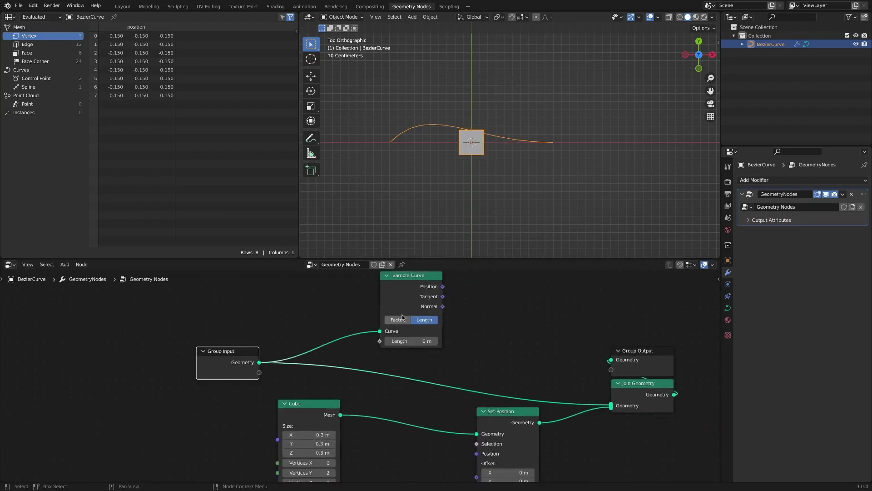
{"action": "left_click_drag", "start_coordinate": [434, 330], "coordinate": [466, 450]}
{"action": "mouse_move", "coordinate": [390, 381]}
{"action": "left_mouse_down"}
{"action": "mouse_move", "coordinate": [414, 381]}
{"action": "mouse_move", "coordinate": [382, 382]}
{"action": "left_mouse_up"}
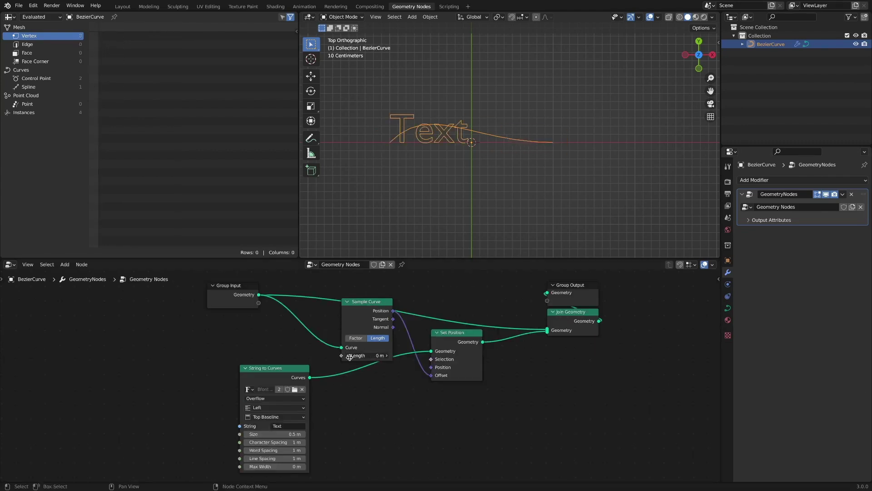
{"action": "mouse_move", "coordinate": [350, 357]}
{"action": "left_mouse_down"}
{"action": "mouse_move", "coordinate": [360, 357]}
{"action": "mouse_move", "coordinate": [336, 358]}
{"action": "mouse_move", "coordinate": [358, 357]}
{"action": "left_mouse_up"}
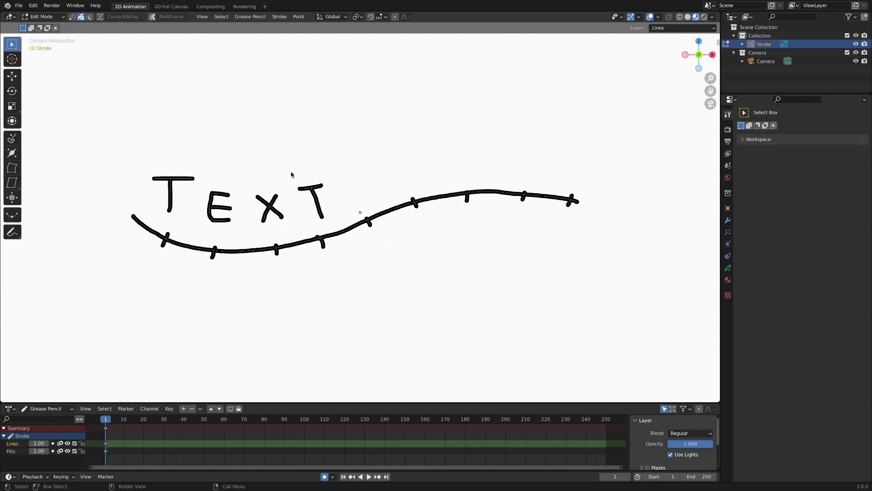
In the Grease Pencil sketch, move the letters of TEXT along the drawn curve, one tick mark at a time
{"action": "left_click_drag", "start_coordinate": [330, 189], "coordinate": [356, 189]}
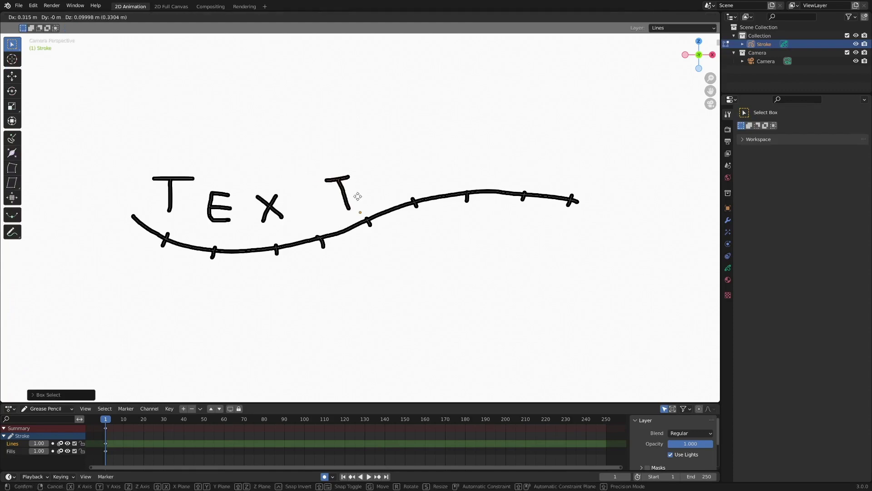
{"action": "left_click_drag", "start_coordinate": [295, 203], "coordinate": [318, 200]}
{"action": "left_click_drag", "start_coordinate": [221, 207], "coordinate": [266, 210]}
{"action": "left_click_drag", "start_coordinate": [158, 171], "coordinate": [202, 192]}
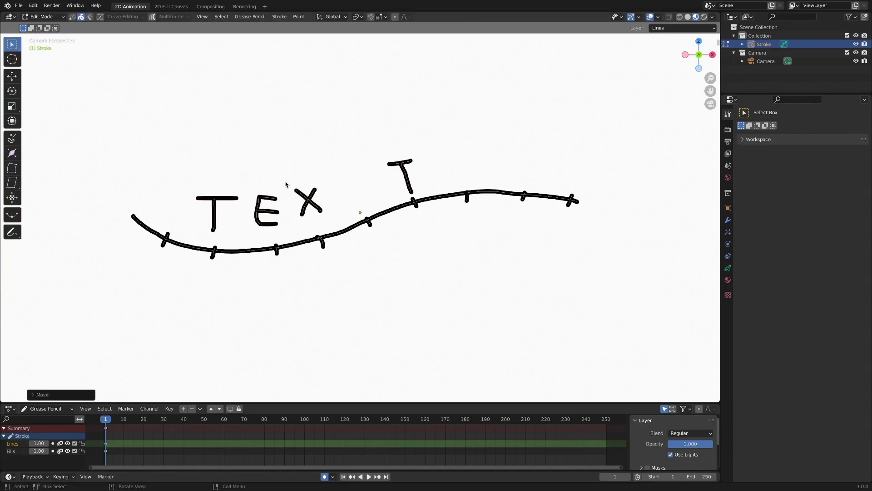
{"action": "left_click_drag", "start_coordinate": [286, 184], "coordinate": [327, 218]}
{"action": "key", "text": "g"}
{"action": "left_click", "coordinate": [373, 209]}
{"action": "left_click_drag", "start_coordinate": [250, 190], "coordinate": [282, 212]}
{"action": "key", "text": "g"}
{"action": "left_click", "coordinate": [323, 209]}
{"action": "left_click_drag", "start_coordinate": [194, 191], "coordinate": [236, 221]}
{"action": "key", "text": "g"}
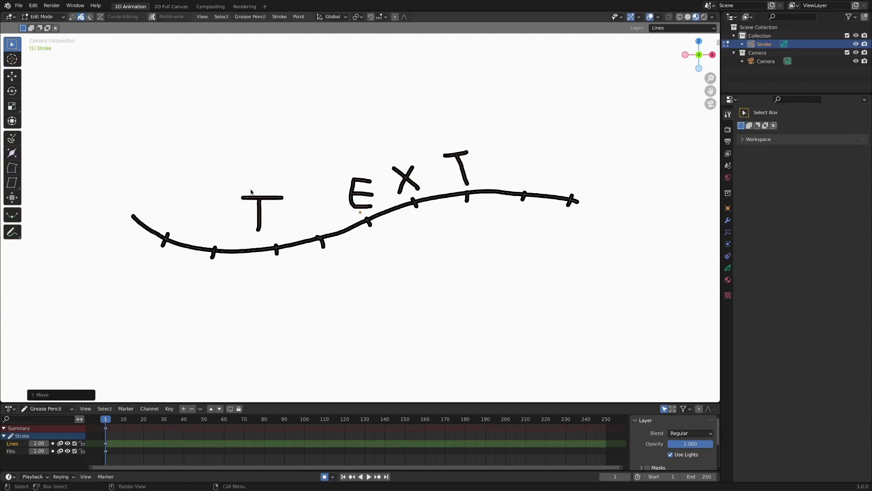
{"action": "left_click_drag", "start_coordinate": [407, 179], "coordinate": [463, 175]}
{"action": "left_click_drag", "start_coordinate": [361, 196], "coordinate": [411, 193]}
{"action": "left_click_drag", "start_coordinate": [464, 175], "coordinate": [516, 173]}
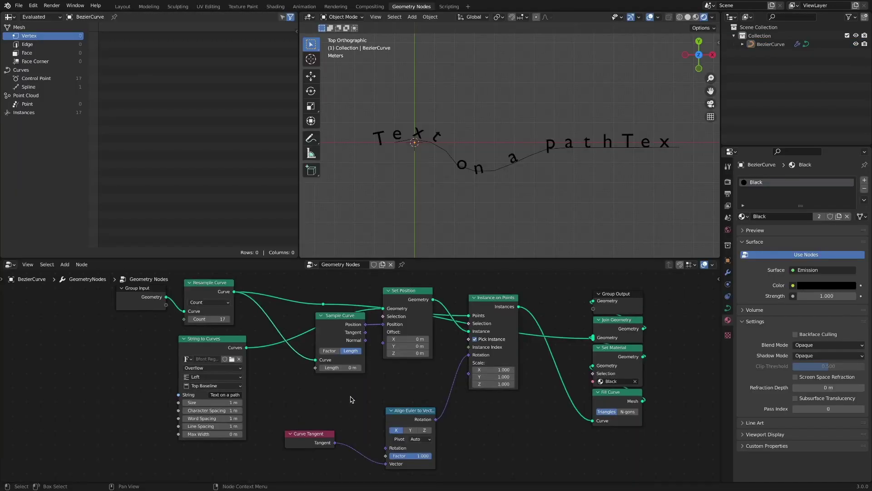
Show the Instances data of the text node setup in the spreadsheet, and add an Index node above Curve Tangent
{"action": "left_click", "coordinate": [37, 113]}
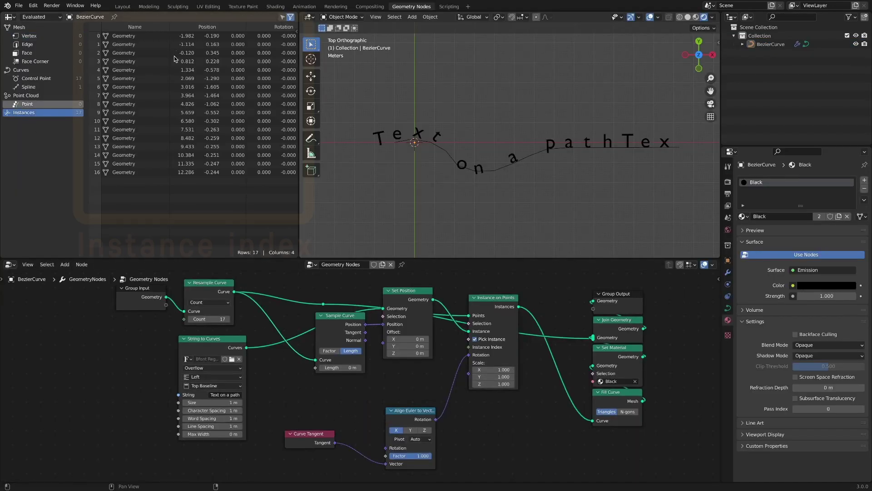
{"action": "key", "text": "shift+a"}
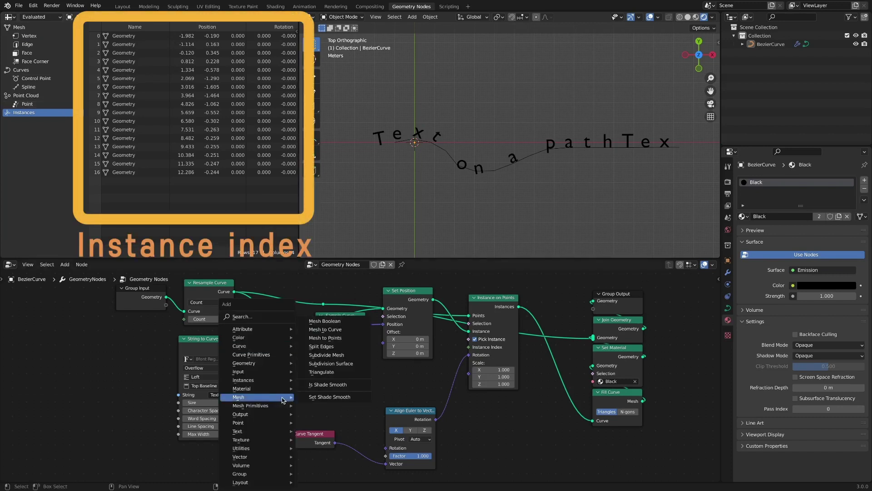
{"action": "mouse_move", "coordinate": [282, 375]}
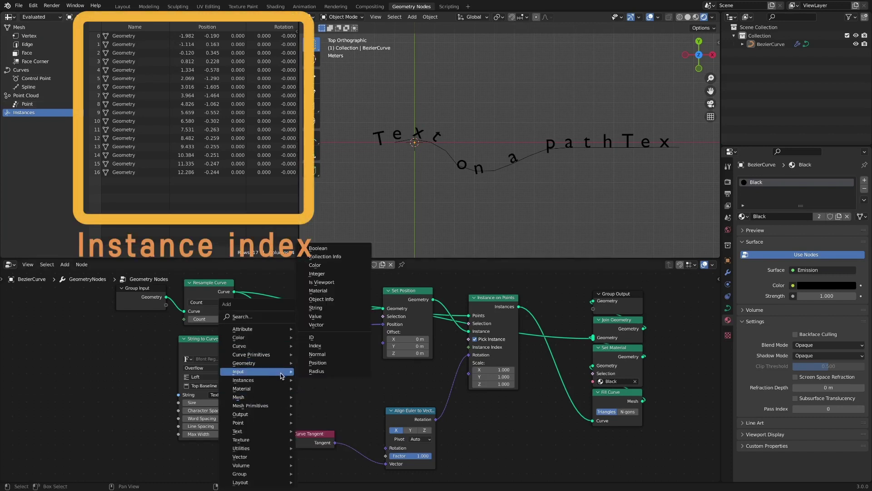
{"action": "left_click", "coordinate": [317, 346]}
{"action": "left_click", "coordinate": [359, 418]}
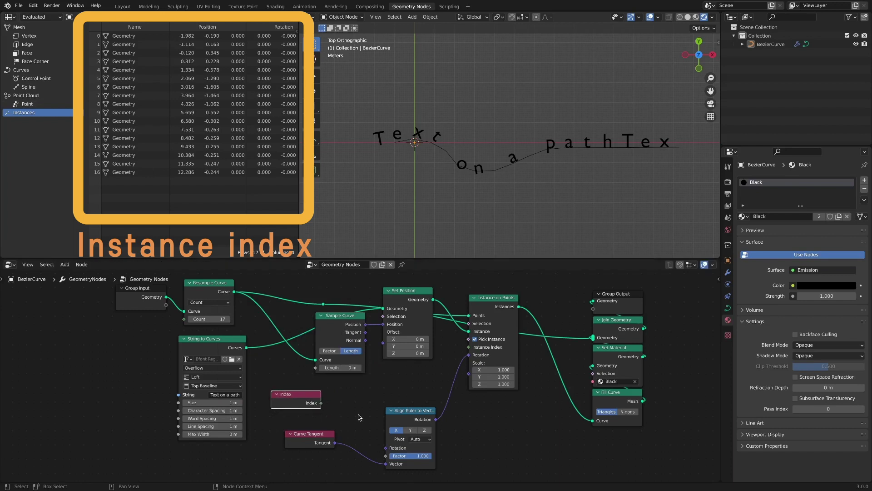
Add a Math node set to Subtract, feed Index into its first Value, and link its output to Instance Index
{"action": "key", "text": "shift+a"}
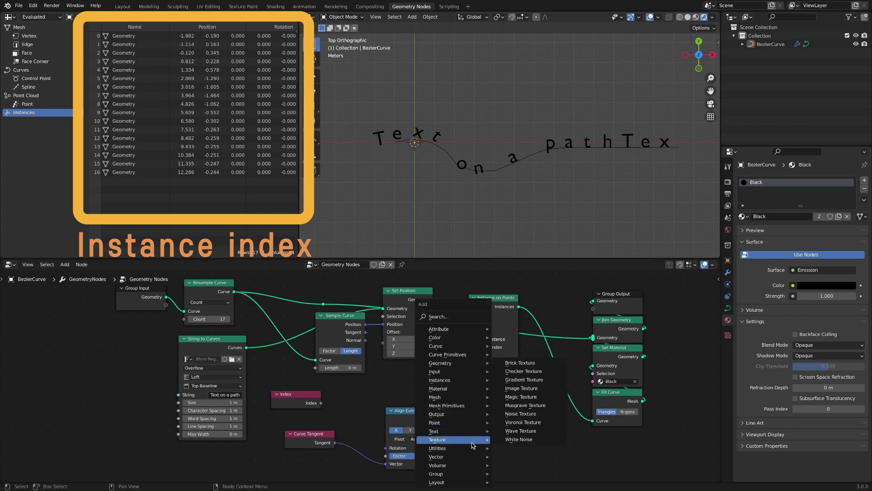
{"action": "mouse_move", "coordinate": [472, 449]}
{"action": "left_click", "coordinate": [511, 422]}
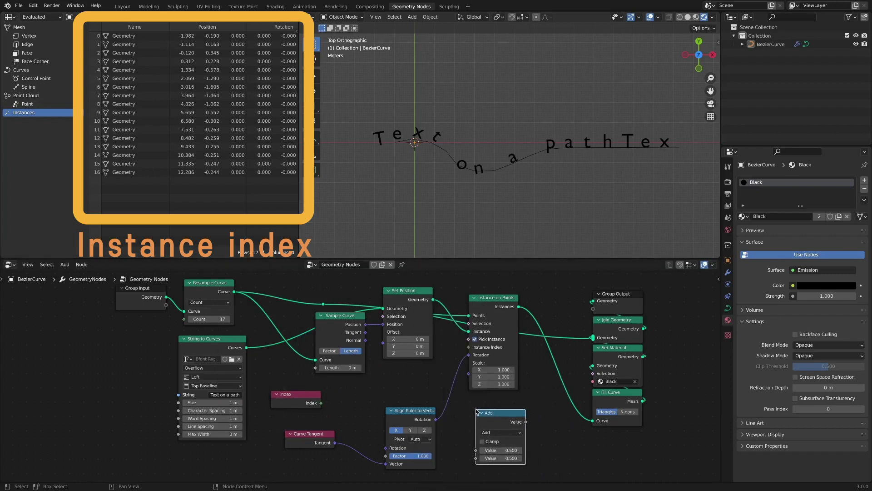
{"action": "left_click", "coordinate": [510, 432]}
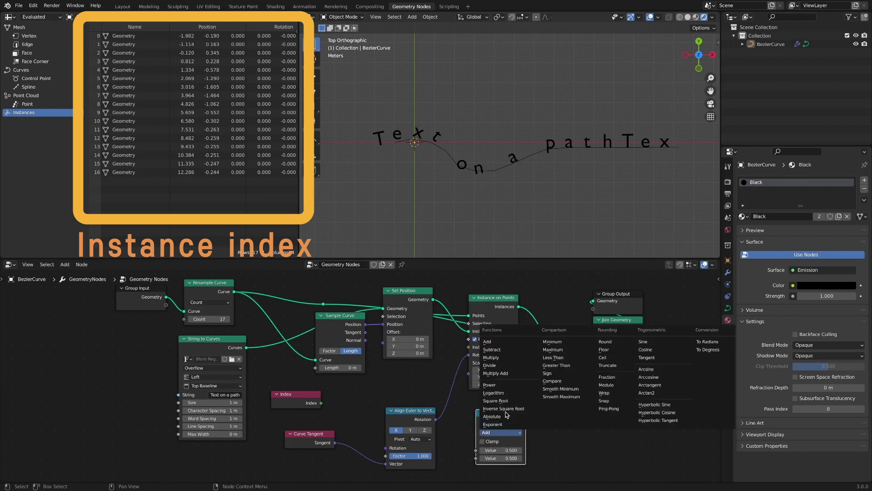
{"action": "left_click", "coordinate": [491, 349]}
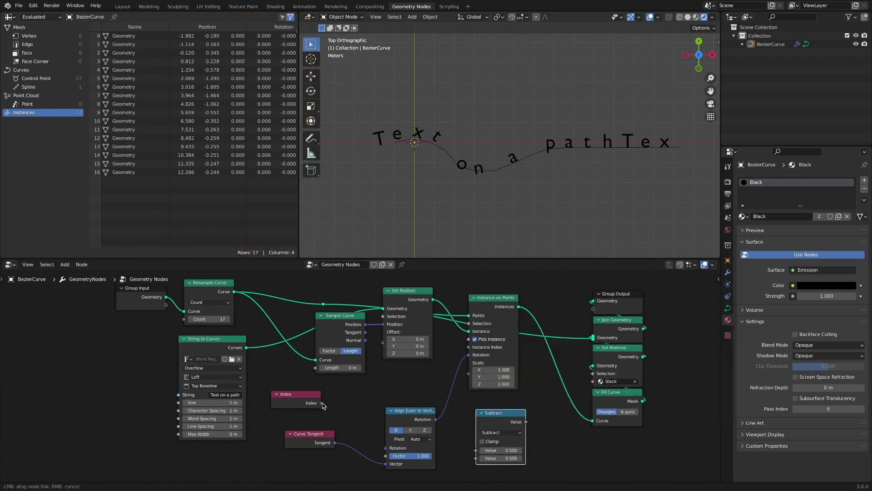
{"action": "left_click_drag", "start_coordinate": [502, 417], "coordinate": [358, 382]}
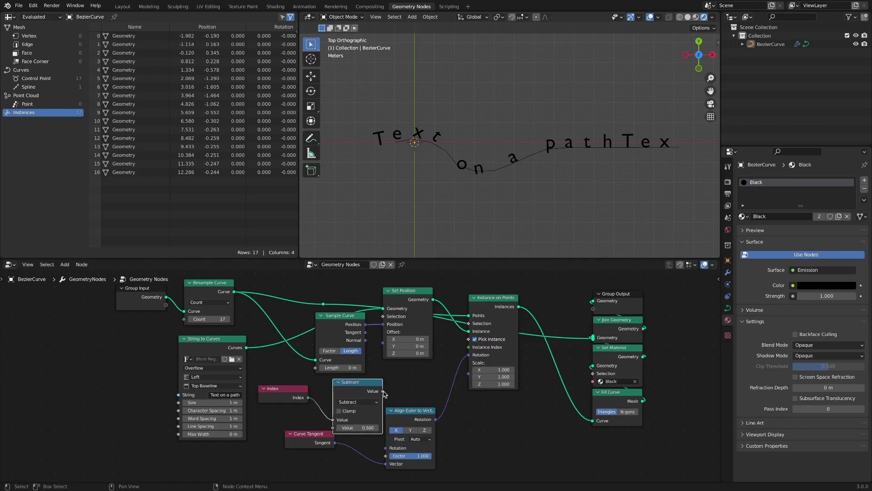
{"action": "left_click_drag", "start_coordinate": [469, 351], "coordinate": [470, 348]}
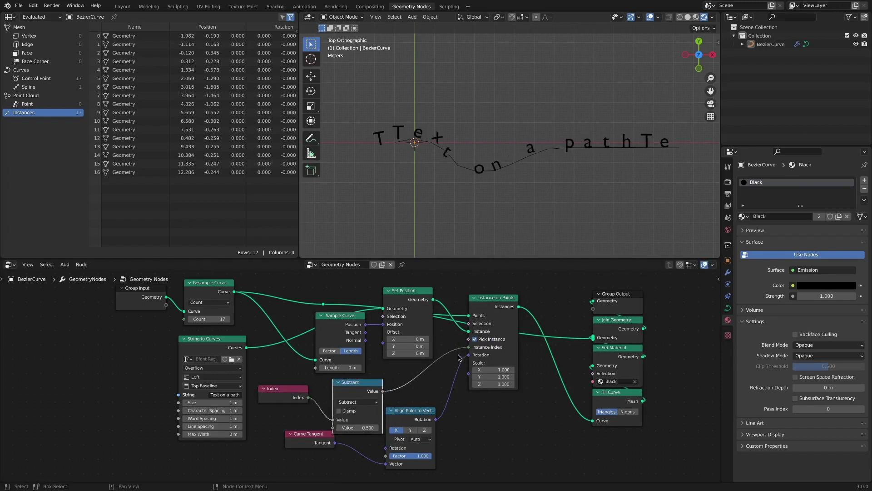
Append blank spaces to the String to Curves text, and vary Subtract's second value to slide the letters along the curve
{"action": "mouse_move", "coordinate": [350, 429]}
{"action": "left_mouse_down"}
{"action": "mouse_move", "coordinate": [440, 423]}
{"action": "mouse_move", "coordinate": [347, 429]}
{"action": "left_mouse_up"}
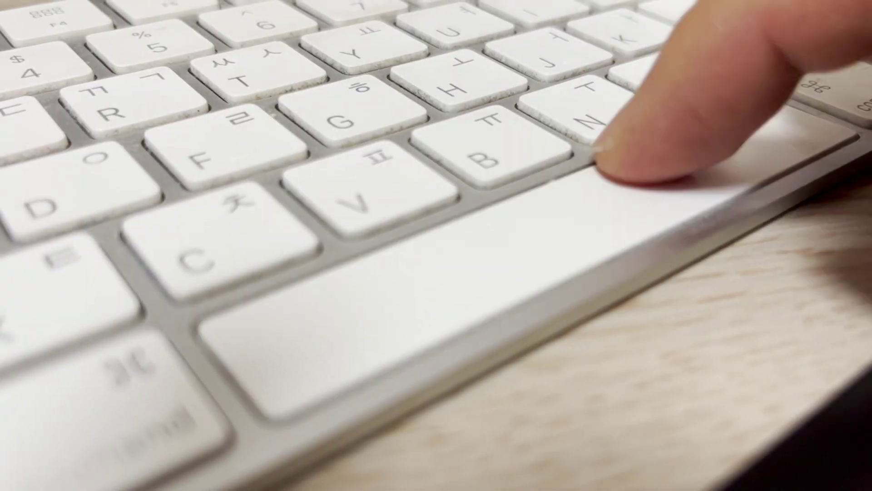
{"action": "type", "text": "h"}
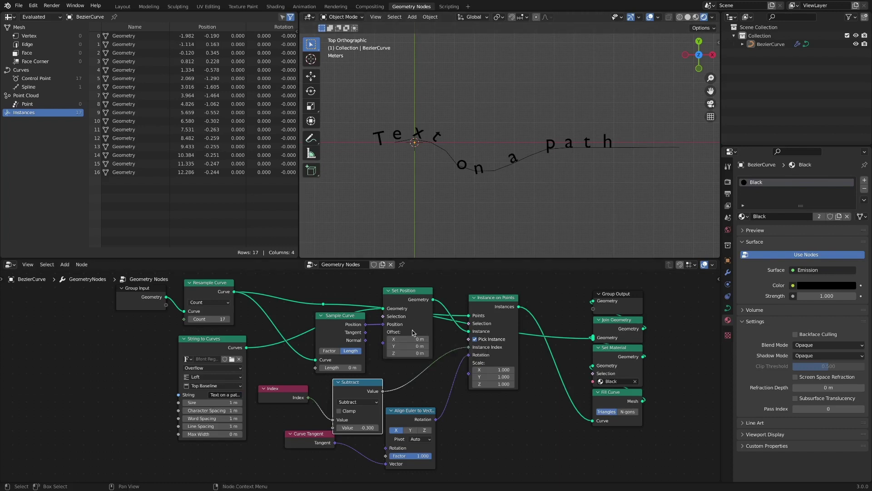
{"action": "left_click_drag", "start_coordinate": [352, 428], "coordinate": [365, 428]}
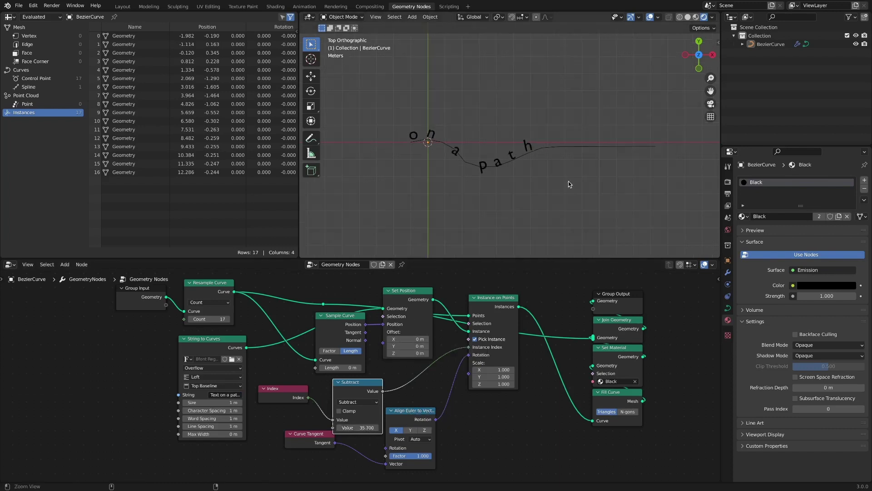
Draw two more freehand curves in the same object, a sagging arc below the original and a wide arch above it
{"action": "key", "text": "Tab"}
{"action": "left_click", "coordinate": [311, 169]}
{"action": "left_click_drag", "start_coordinate": [366, 190], "coordinate": [653, 181]}
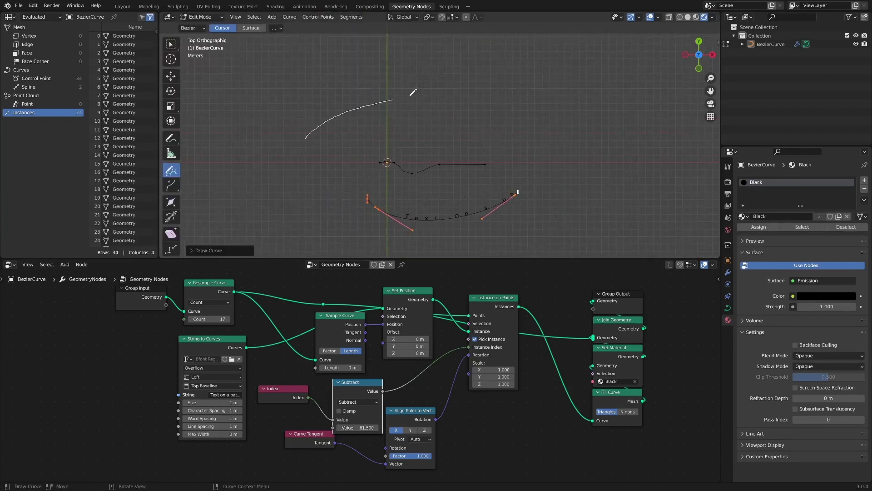
{"action": "left_click_drag", "start_coordinate": [411, 91], "coordinate": [611, 122]}
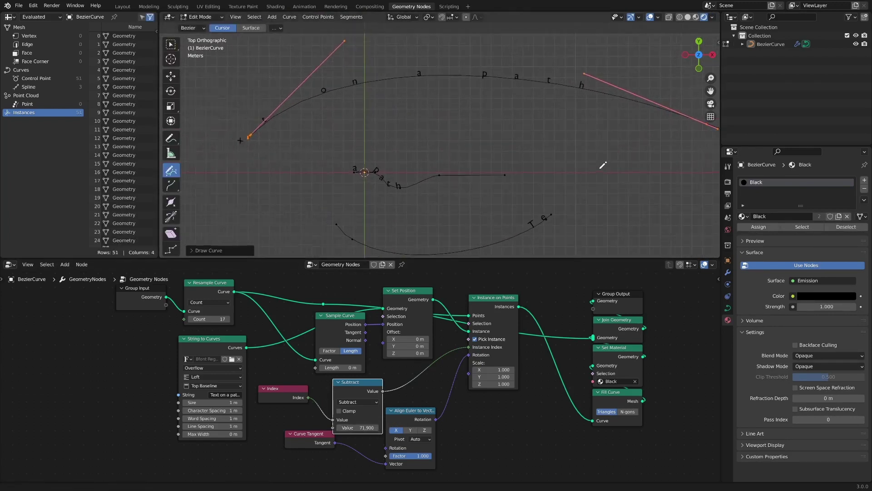
{"action": "middle_click_drag", "start_coordinate": [603, 166], "coordinate": [580, 157], "text": "shift"}
Set the World background colour to white, and toggle the viewport overlays off and back on
{"action": "left_click", "coordinate": [728, 230]}
{"action": "left_click", "coordinate": [825, 238]}
{"action": "left_click_drag", "start_coordinate": [851, 169], "coordinate": [851, 115]}
{"action": "key", "text": "alt+shift+z"}
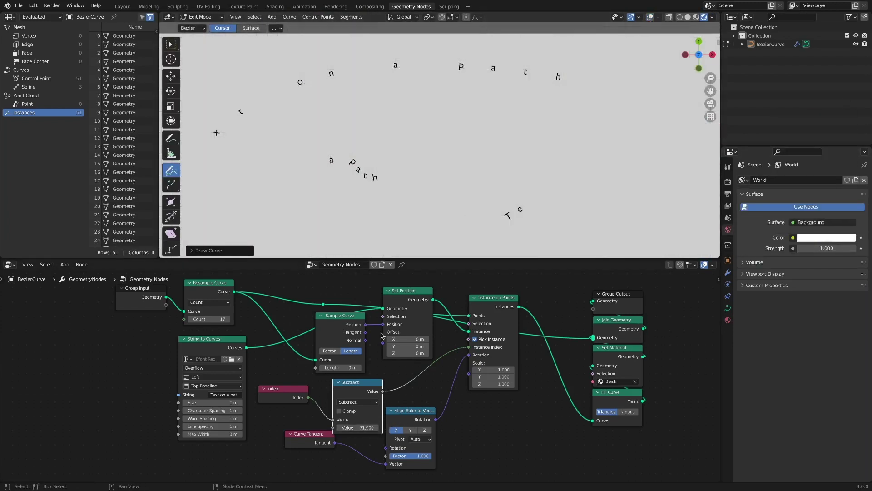
{"action": "left_click", "coordinate": [650, 18]}
{"action": "scroll", "coordinate": [513, 346], "scroll_direction": "down", "scroll_amount": 2}
{"action": "scroll", "coordinate": [521, 268], "scroll_direction": "up", "scroll_amount": 2}
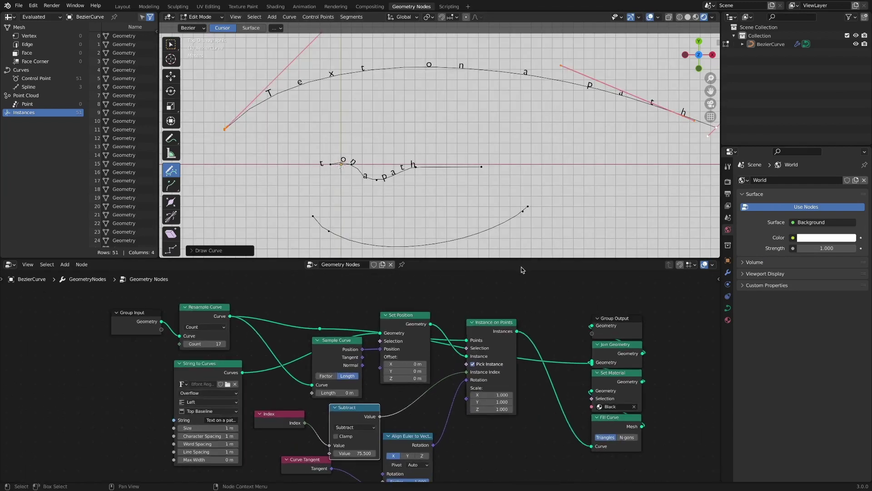
Spread out the node layout by moving the output nodes away, raising Resample Curve, and lowering Instance on Points and Set Position
{"action": "left_click_drag", "start_coordinate": [508, 322], "coordinate": [500, 322]}
{"action": "left_click_drag", "start_coordinate": [586, 307], "coordinate": [627, 427]}
{"action": "left_click_drag", "start_coordinate": [627, 422], "coordinate": [659, 422]}
{"action": "mouse_move", "coordinate": [483, 322]}
{"action": "left_mouse_down"}
{"action": "mouse_move", "coordinate": [493, 313]}
{"action": "mouse_move", "coordinate": [493, 322]}
{"action": "left_mouse_up"}
{"action": "left_click_drag", "start_coordinate": [204, 307], "coordinate": [208, 297]}
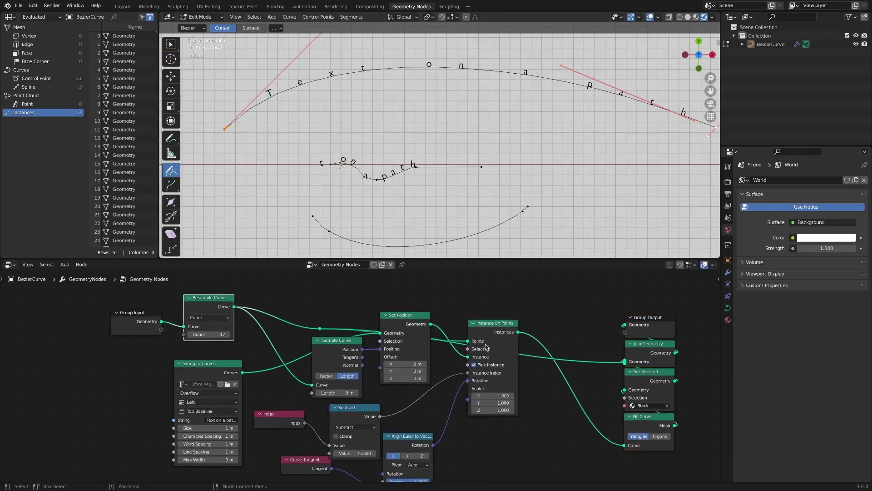
{"action": "left_click_drag", "start_coordinate": [504, 326], "coordinate": [514, 382]}
{"action": "left_click_drag", "start_coordinate": [649, 343], "coordinate": [648, 345]}
{"action": "left_click_drag", "start_coordinate": [386, 316], "coordinate": [387, 323]}
Add a Curve to Mesh node in the empty space between Set Position and the output nodes
{"action": "key", "text": "shift+a"}
{"action": "mouse_move", "coordinate": [522, 212]}
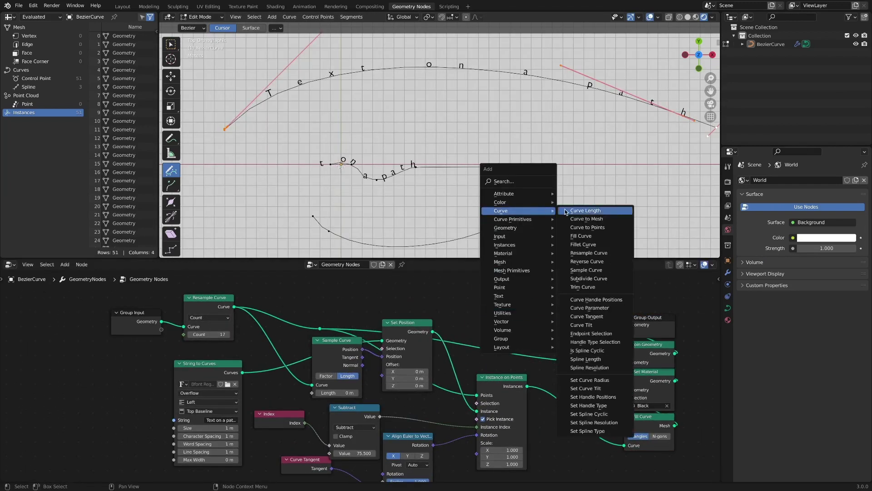
{"action": "left_click", "coordinate": [574, 221]}
{"action": "left_click", "coordinate": [568, 324]}
{"action": "key", "text": "shift+a"}
{"action": "mouse_move", "coordinate": [511, 309]}
Draw about a dozen freehand curves across the viewport in the same curve object, including S-bends, sagging arcs and a long wave, while the animation plays
{"action": "mouse_move", "coordinate": [188, 193]}
{"action": "left_mouse_down"}
{"action": "mouse_move", "coordinate": [312, 228]}
{"action": "mouse_move", "coordinate": [602, 153]}
{"action": "left_mouse_up"}
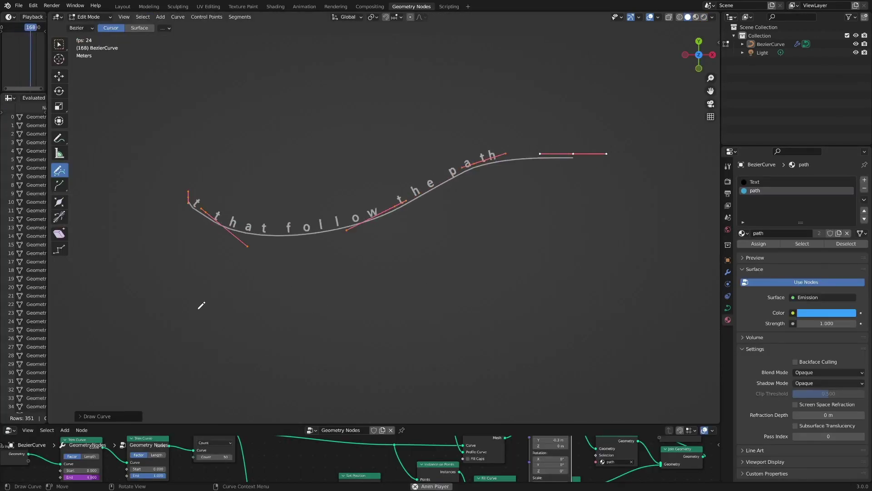
{"action": "mouse_move", "coordinate": [200, 307]}
{"action": "left_mouse_down"}
{"action": "mouse_move", "coordinate": [447, 354]}
{"action": "mouse_move", "coordinate": [556, 310]}
{"action": "left_mouse_up"}
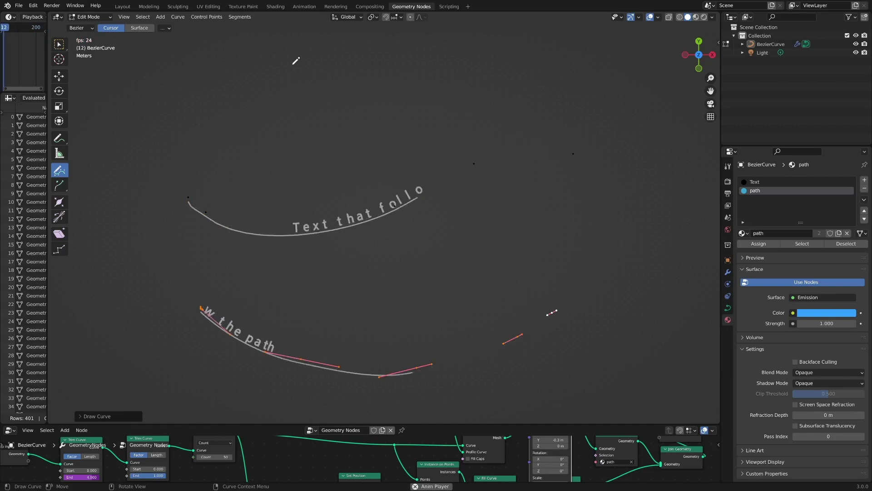
{"action": "mouse_move", "coordinate": [127, 108]}
{"action": "left_mouse_down"}
{"action": "mouse_move", "coordinate": [247, 74]}
{"action": "mouse_move", "coordinate": [541, 56]}
{"action": "mouse_move", "coordinate": [679, 87]}
{"action": "left_mouse_up"}
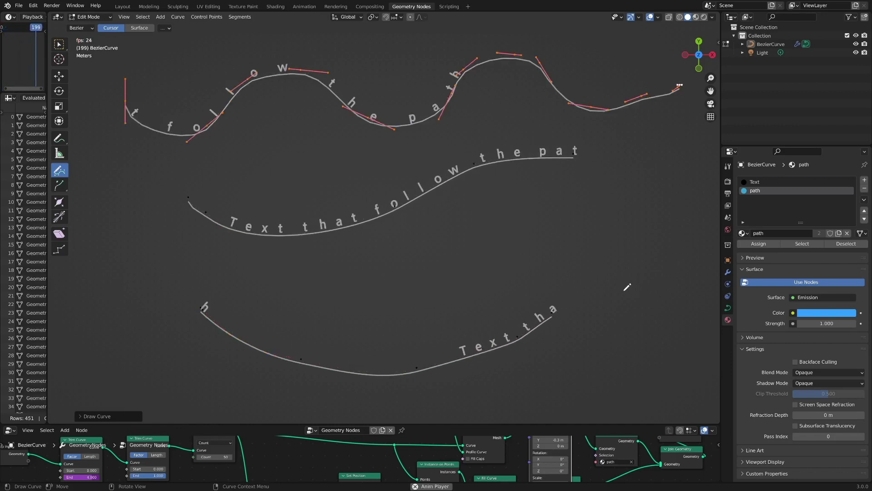
{"action": "left_click_drag", "start_coordinate": [354, 284], "coordinate": [557, 244]}
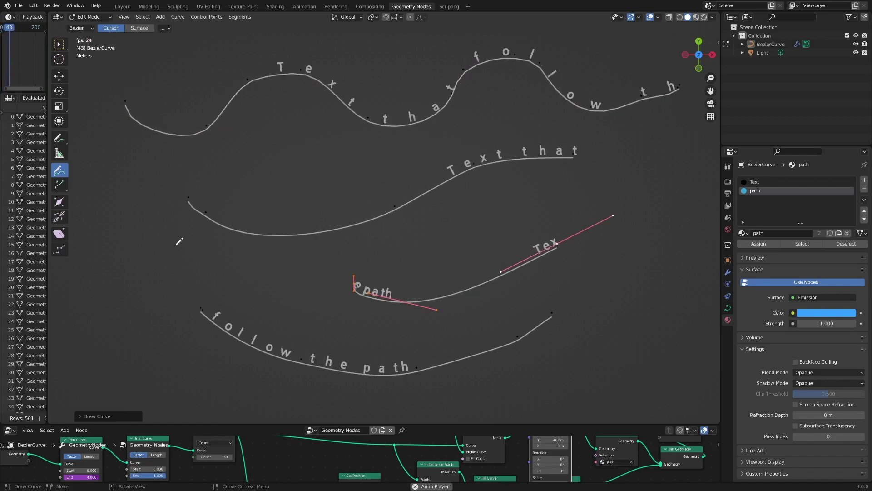
{"action": "left_click_drag", "start_coordinate": [109, 306], "coordinate": [247, 384]}
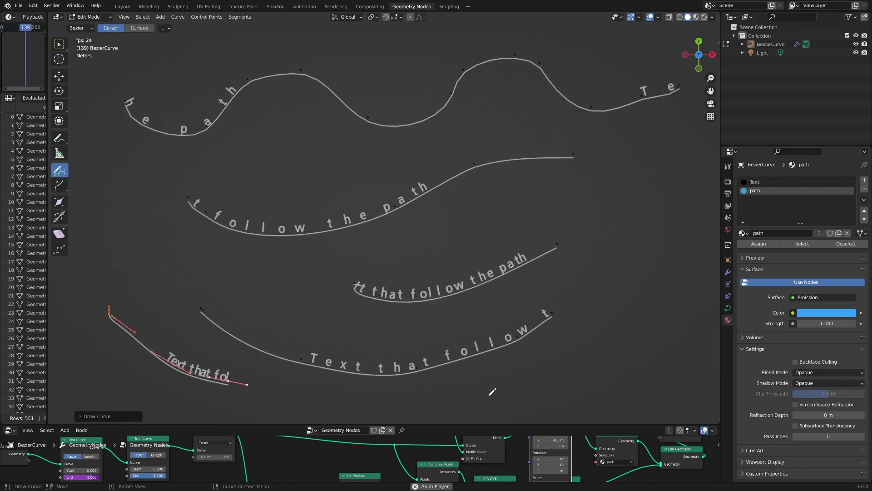
{"action": "left_click_drag", "start_coordinate": [489, 395], "coordinate": [718, 293]}
{"action": "left_click_drag", "start_coordinate": [96, 166], "coordinate": [417, 163]}
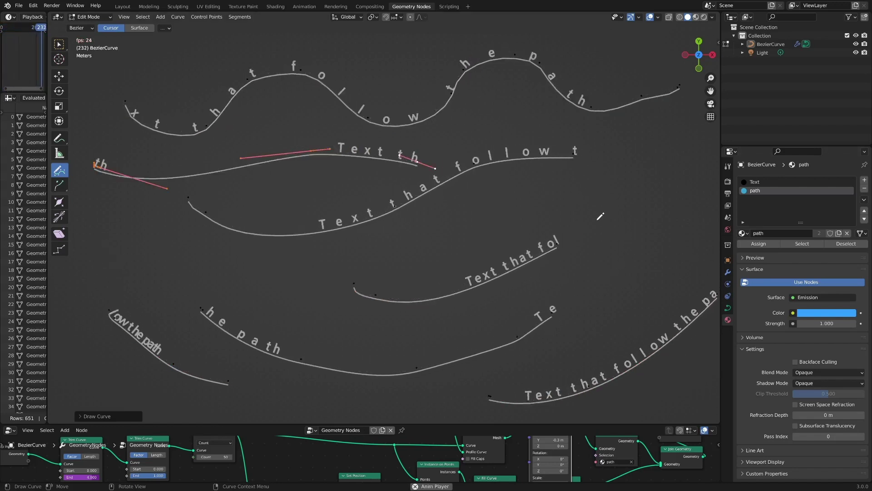
{"action": "left_click_drag", "start_coordinate": [452, 222], "coordinate": [713, 228]}
{"action": "mouse_move", "coordinate": [141, 251]}
{"action": "left_mouse_down"}
{"action": "mouse_move", "coordinate": [303, 263]}
{"action": "mouse_move", "coordinate": [431, 234]}
{"action": "left_mouse_up"}
{"action": "left_click_drag", "start_coordinate": [135, 75], "coordinate": [571, 48]}
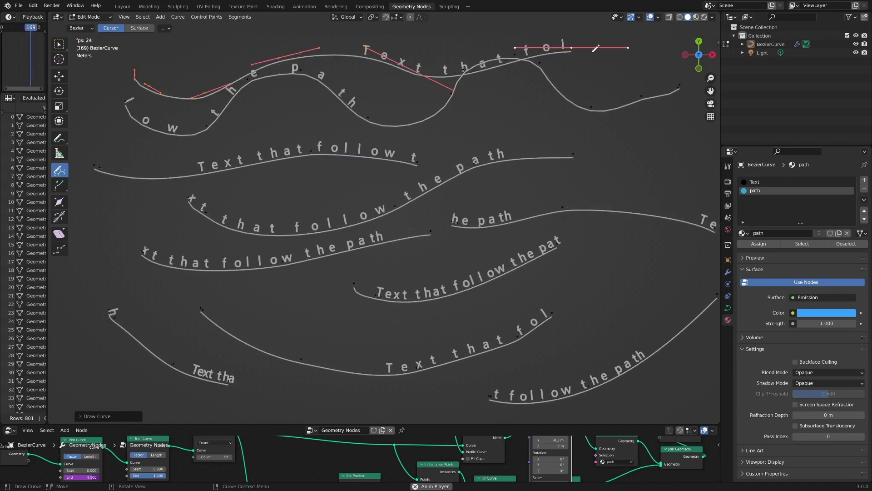
{"action": "left_click_drag", "start_coordinate": [469, 139], "coordinate": [715, 130]}
{"action": "left_click_drag", "start_coordinate": [258, 312], "coordinate": [304, 303]}
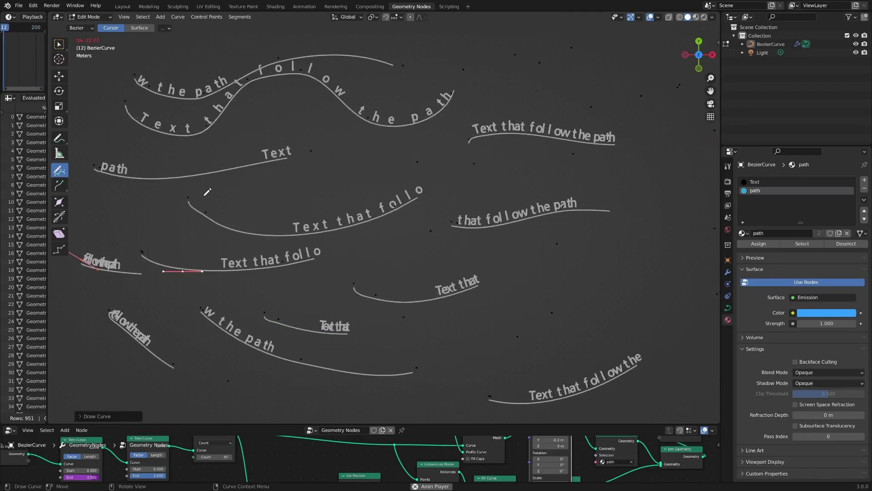
{"action": "left_click_drag", "start_coordinate": [132, 198], "coordinate": [165, 191]}
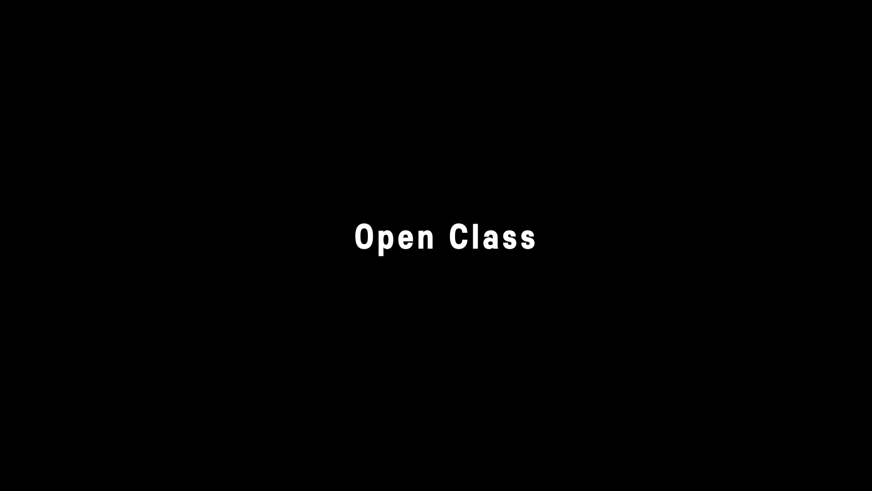